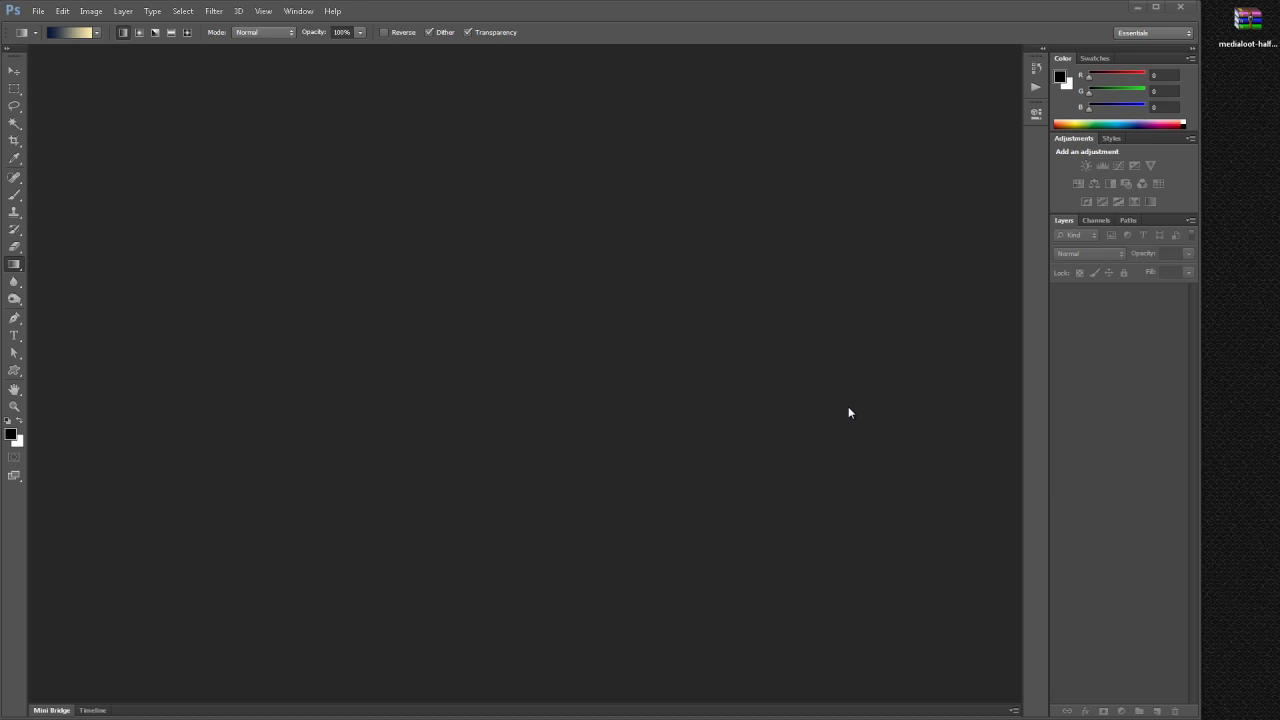
Extract the Halftone Creator folder from the downloaded zip archive onto the desktop
double_click(1245, 28)
drag(405, 242, 1245, 118)
click(974, 108)
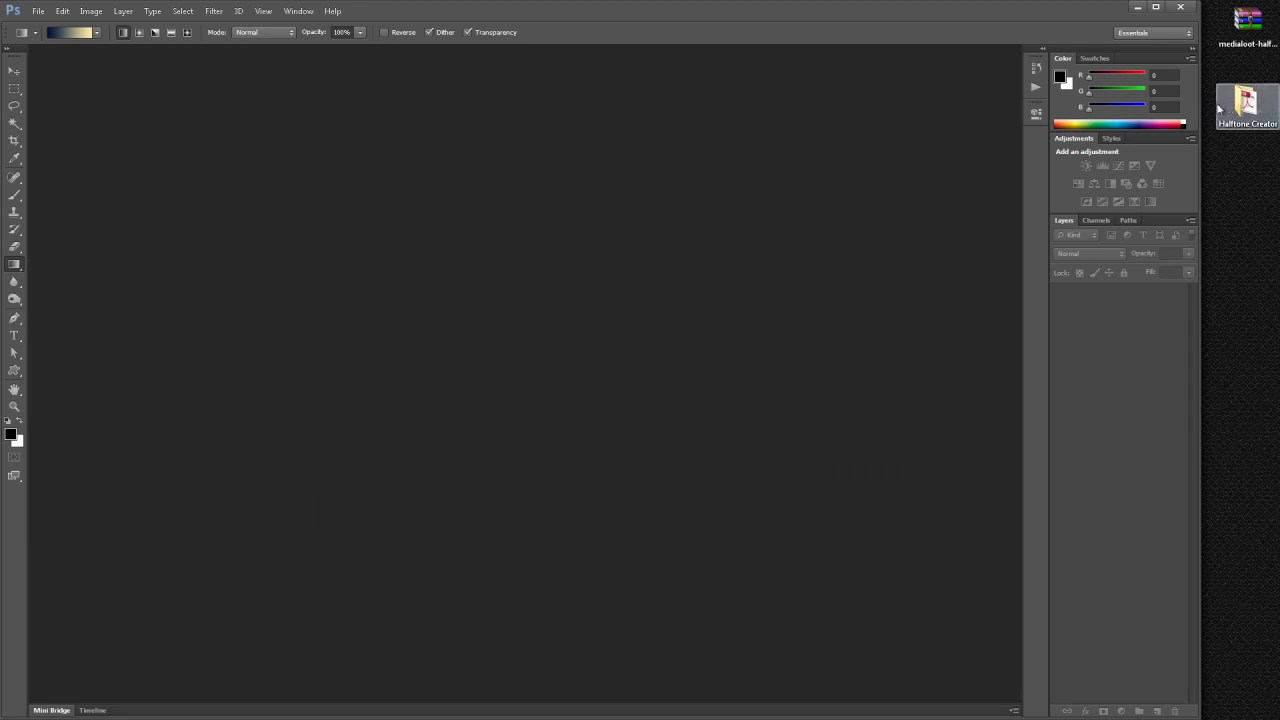
Go to Halftone Creator > Extension > CS6 and open Halftone Creator.zxp
double_click(1240, 104)
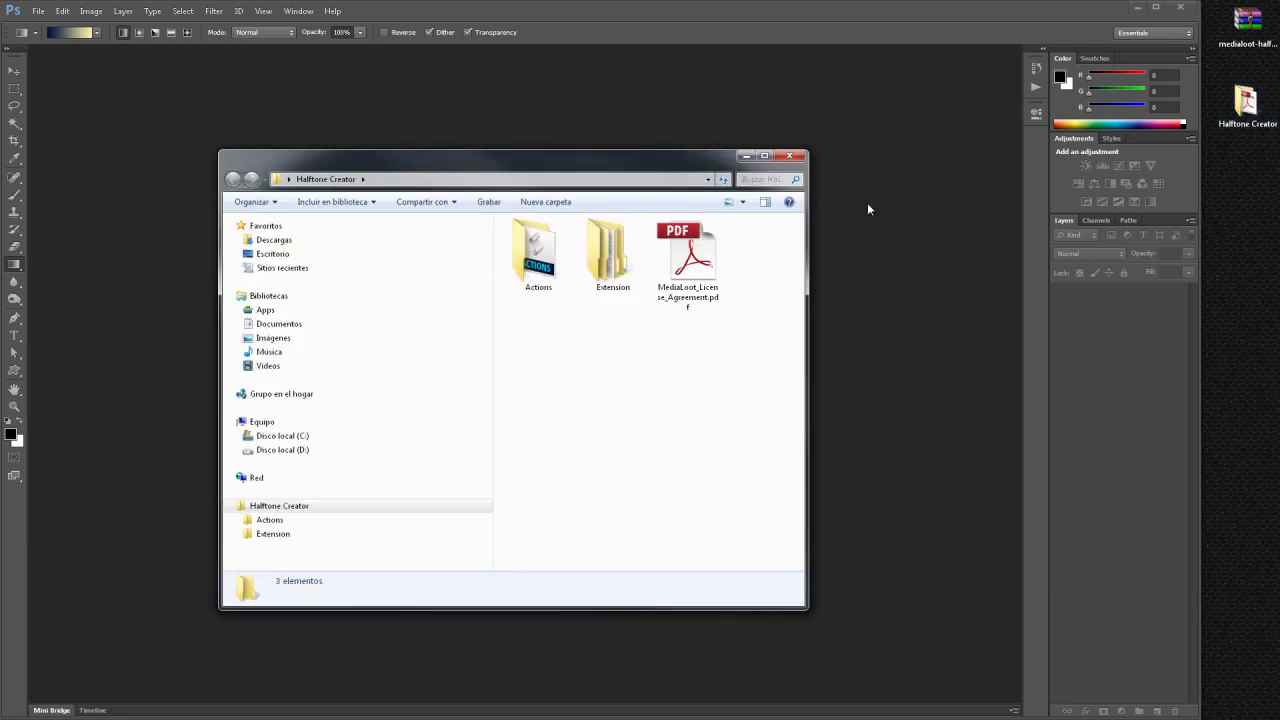
double_click(620, 262)
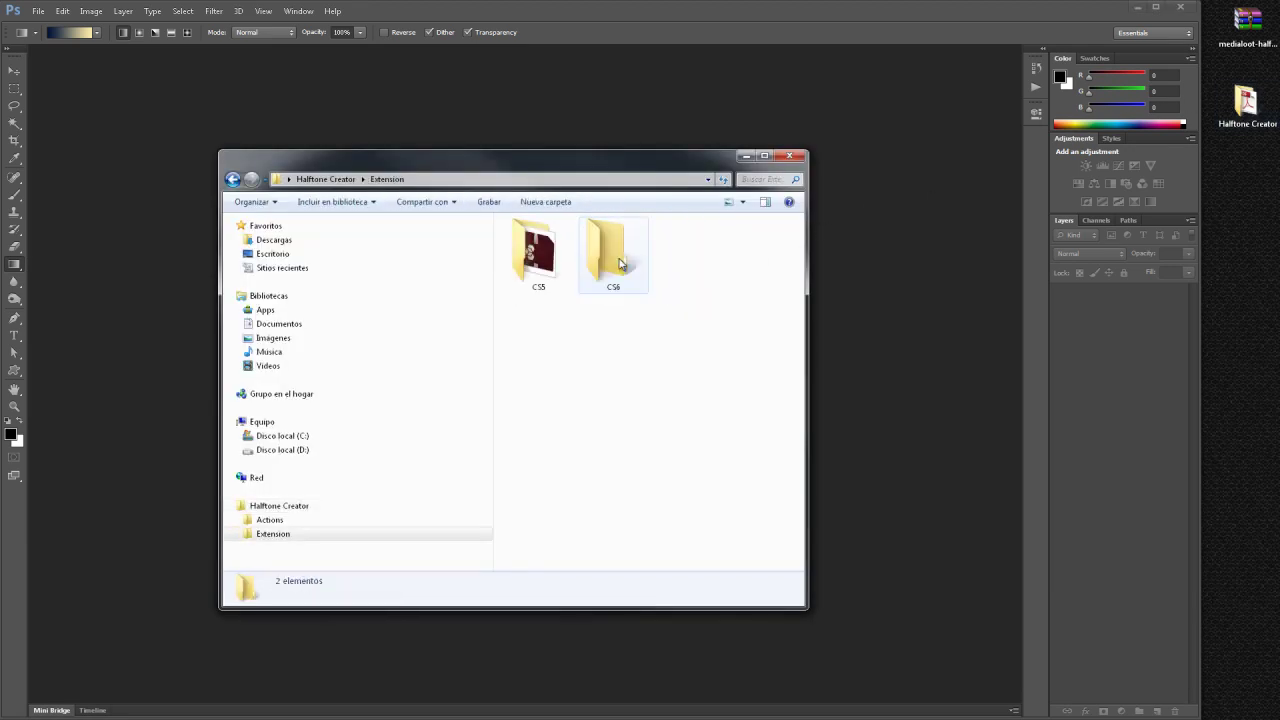
double_click(614, 252)
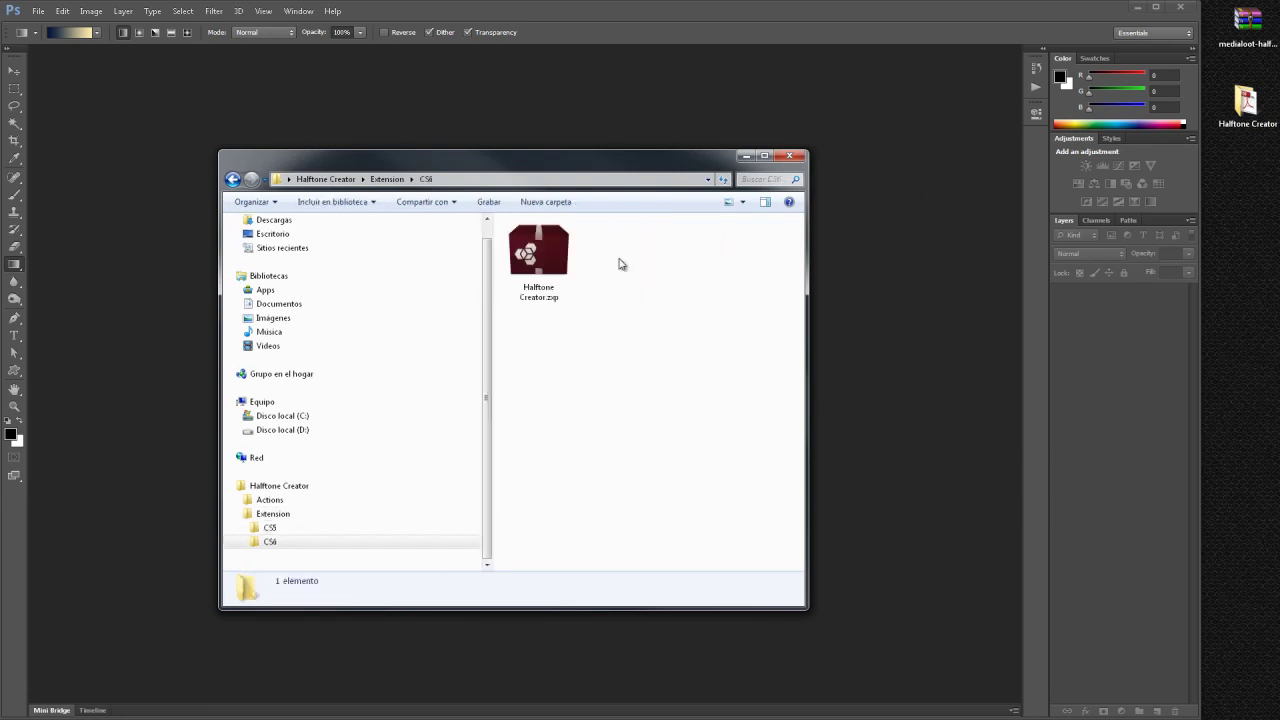
click(565, 258)
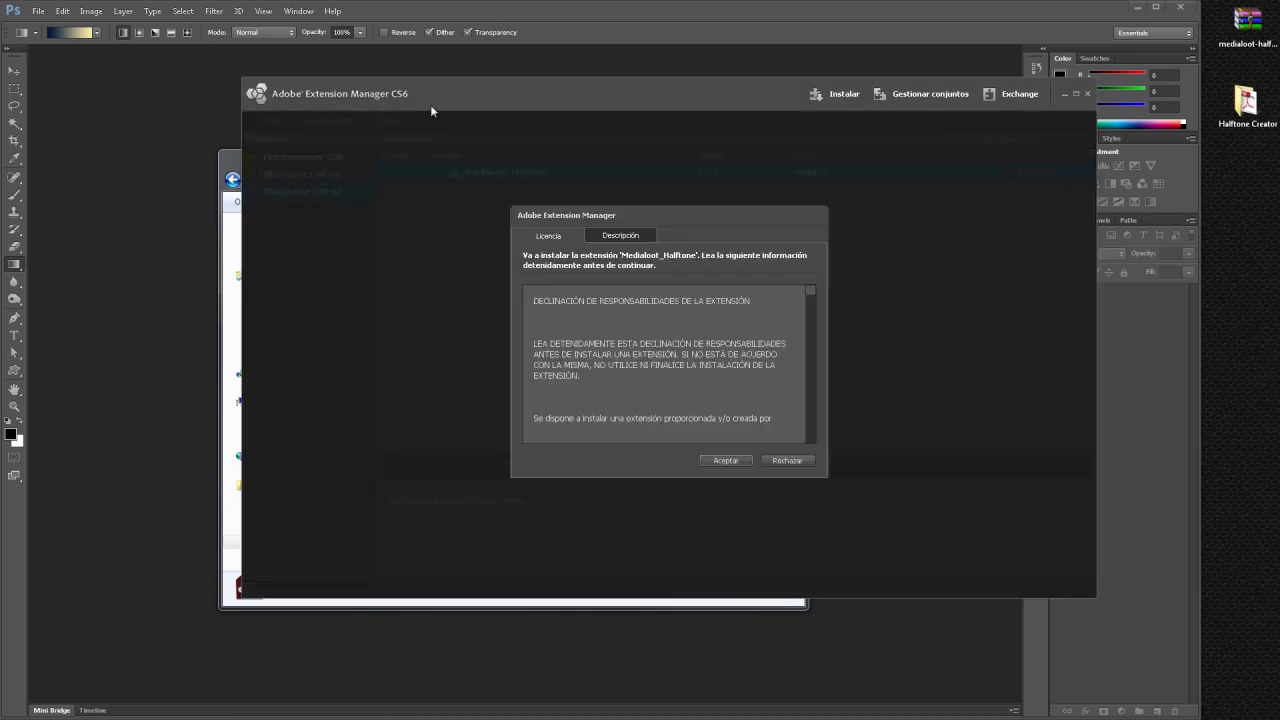
Accept the licence to install Medialoot_Halftone 1.0.1 for Photoshop CS6, then close Extension Manager
click(790, 459)
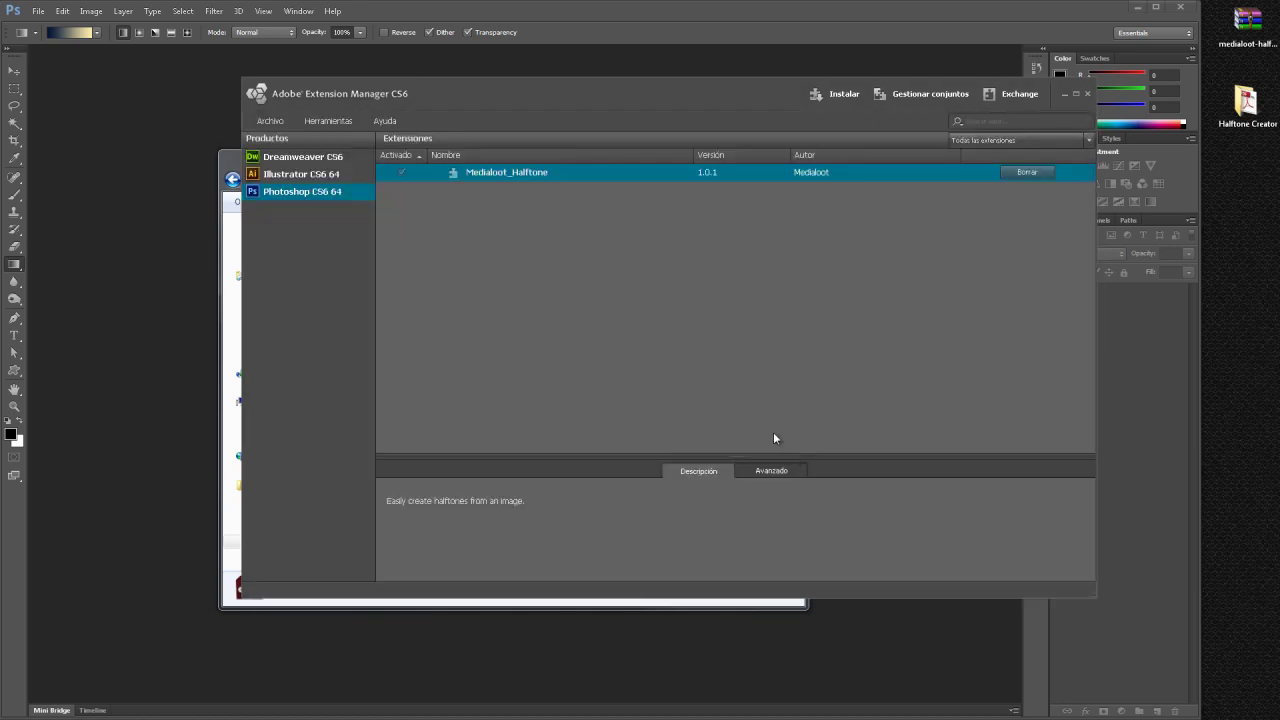
click(1087, 93)
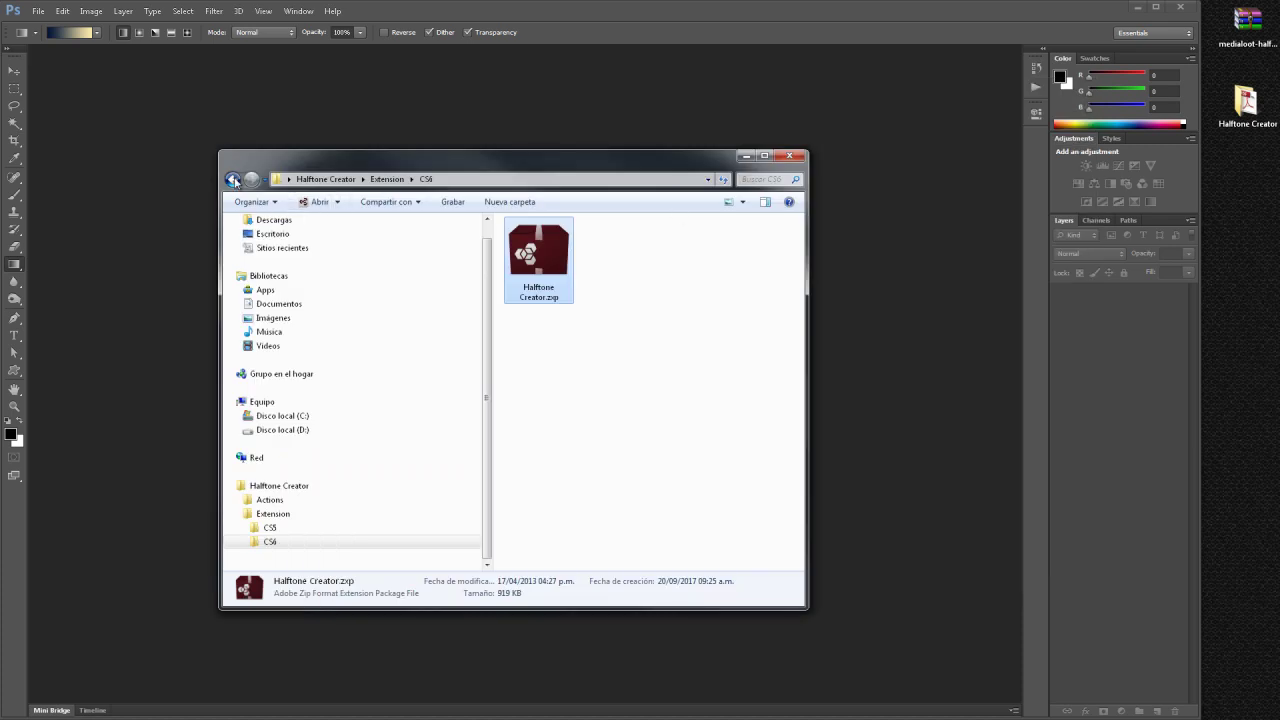
Go back to Halftone Creator, open Actions, select Medialoot Halftone.atn, and close Explorer
click(232, 179)
click(232, 179)
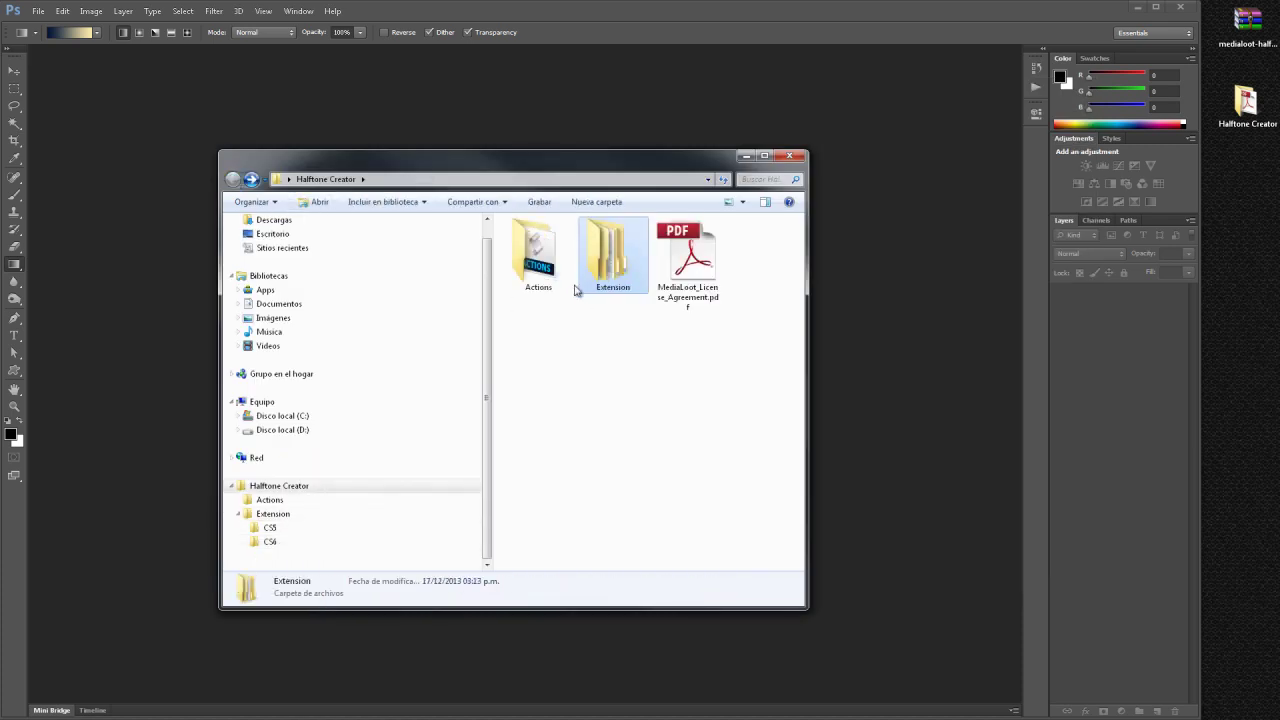
click(565, 277)
double_click(563, 277)
click(563, 277)
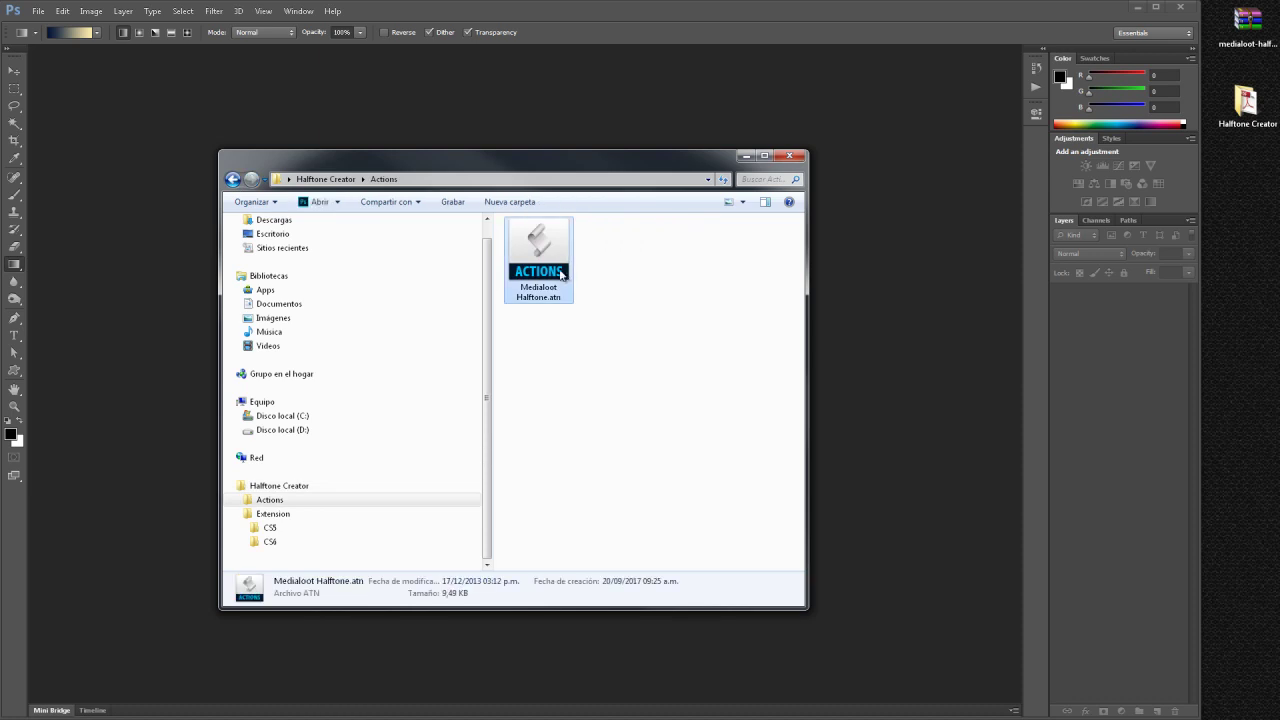
click(799, 162)
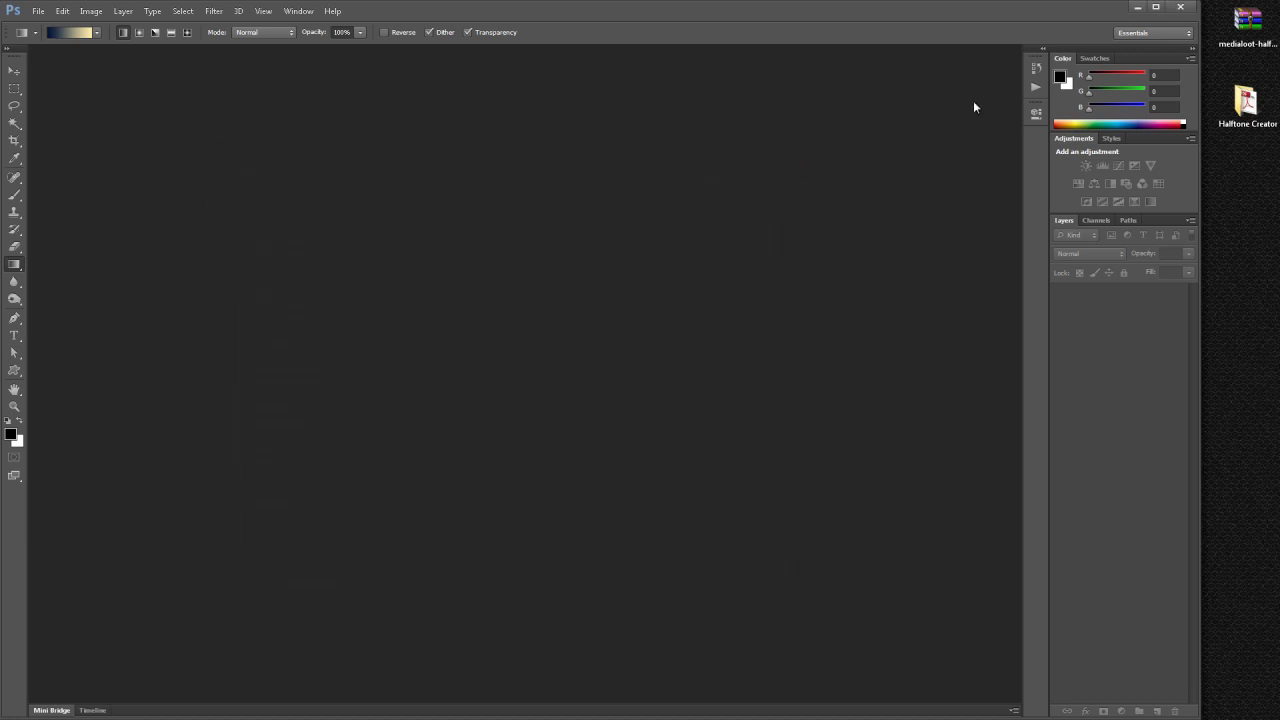
Confirm the Medialoot Halftone set is in the Actions panel, then show Window > Extensions
click(1035, 90)
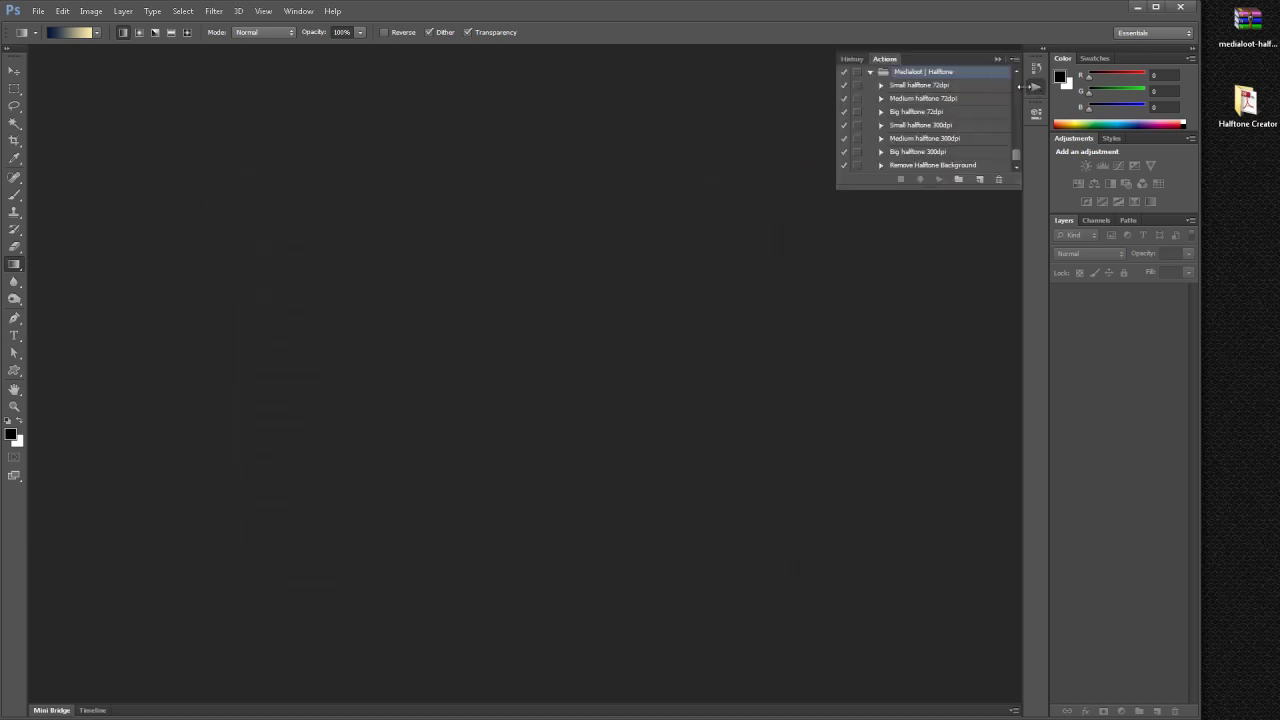
click(1035, 92)
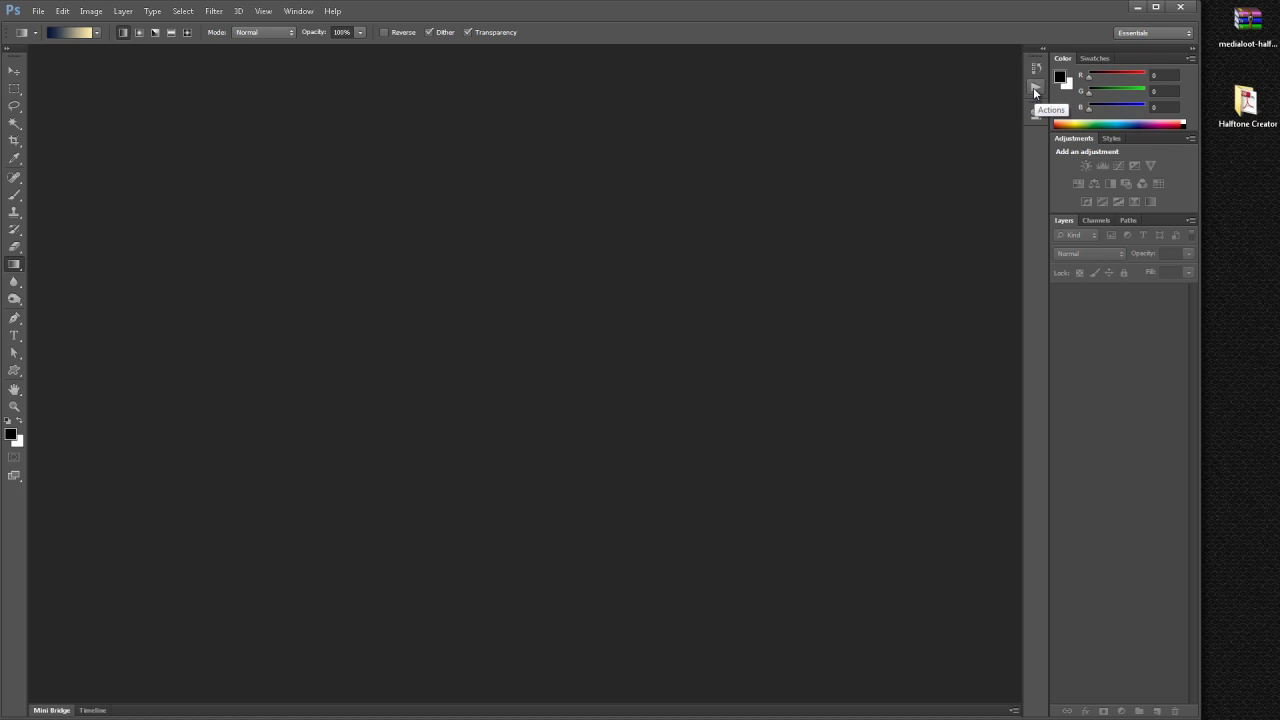
click(297, 12)
Open the Halftone Creator panel from Window > Extensions > Halftone
mouse_move(299, 59)
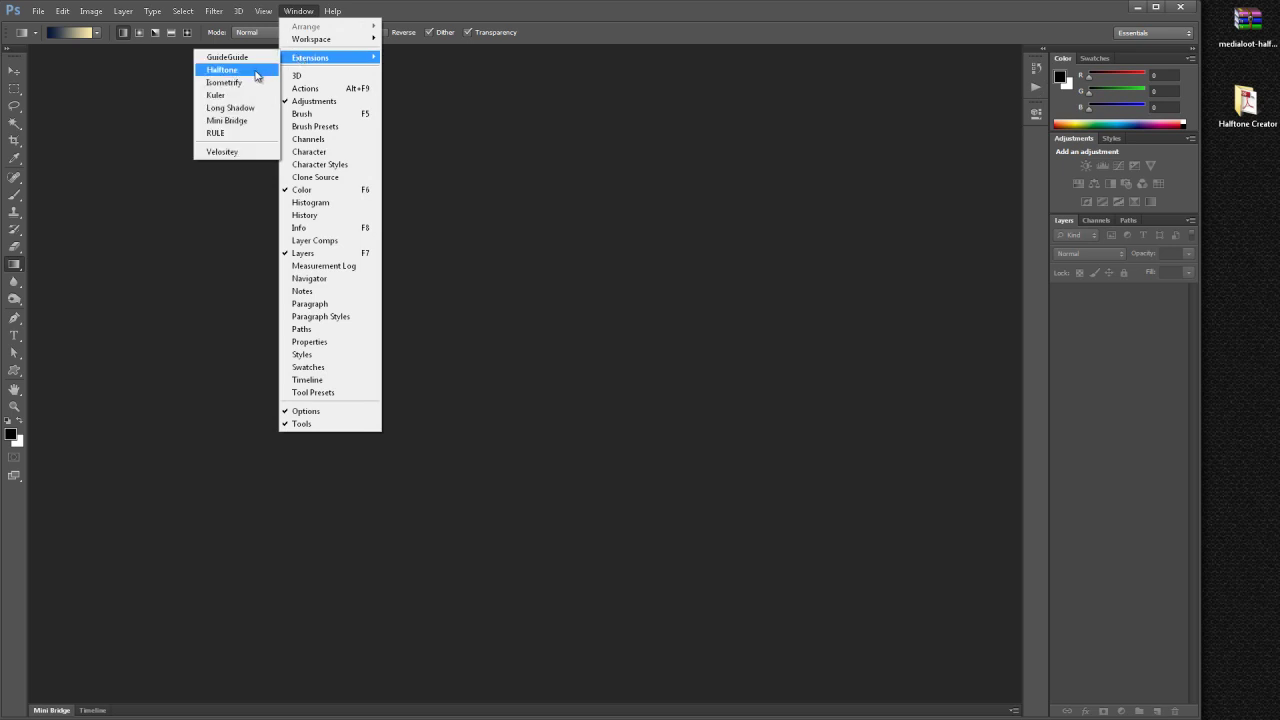
click(255, 71)
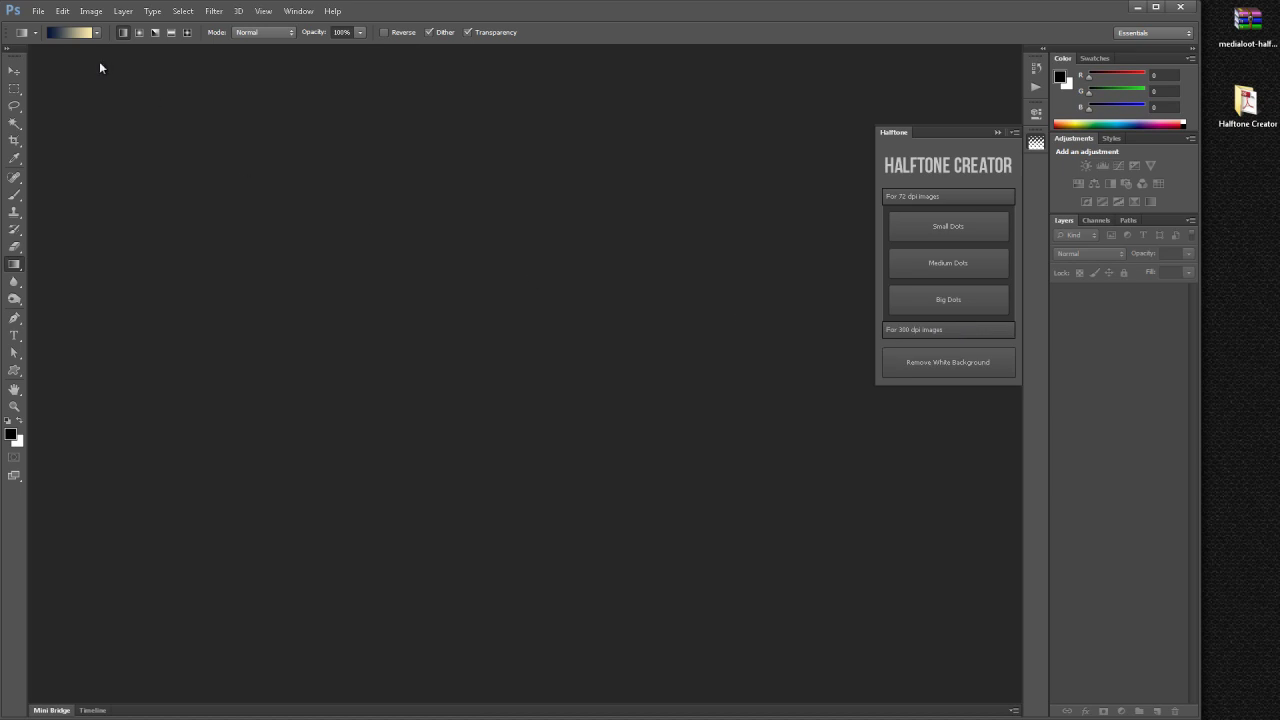
click(39, 11)
Open o-HAPPY-WOMAN-LAUGHING-facebook.jpg from the Images folder
click(48, 38)
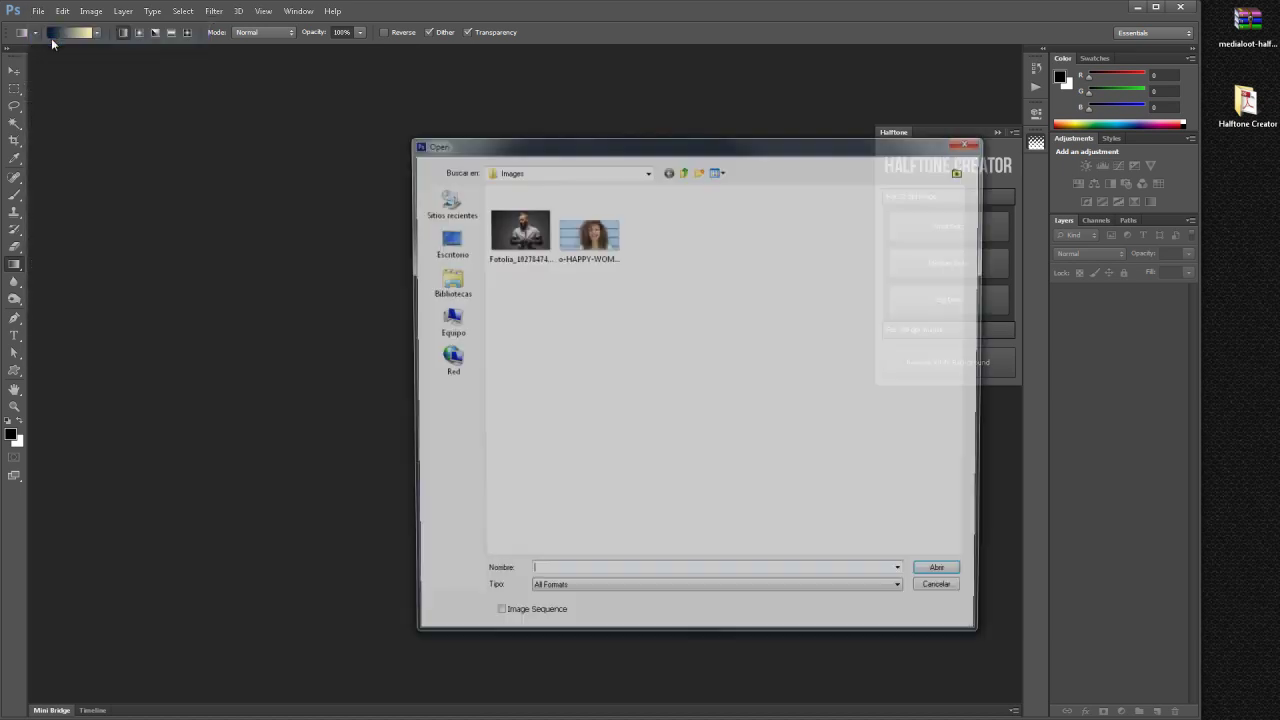
click(578, 232)
click(924, 574)
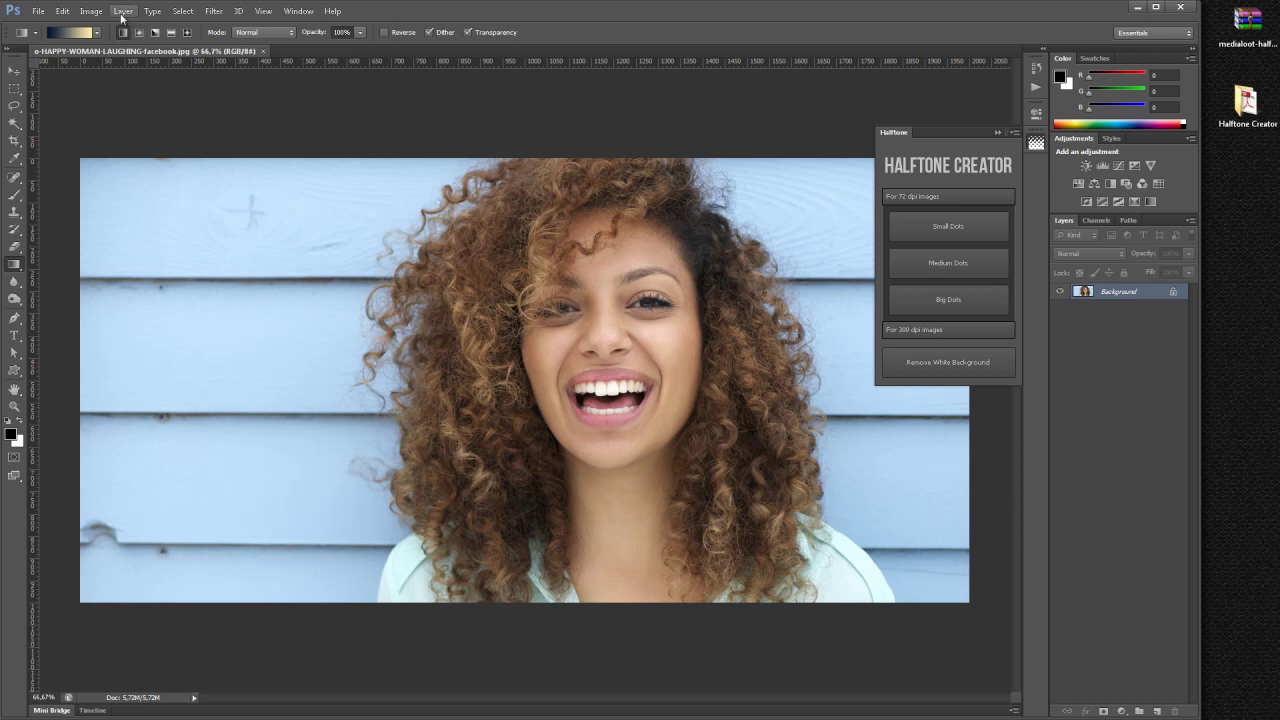
click(91, 11)
click(122, 107)
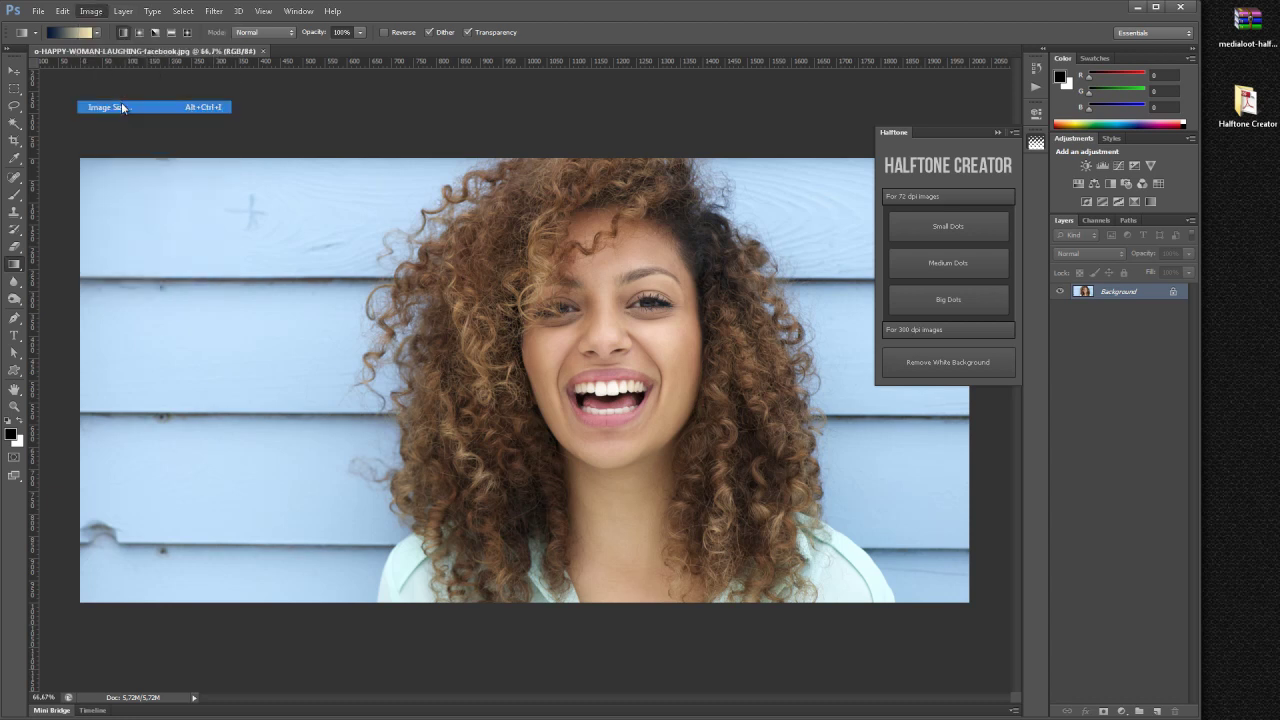
double_click(668, 277)
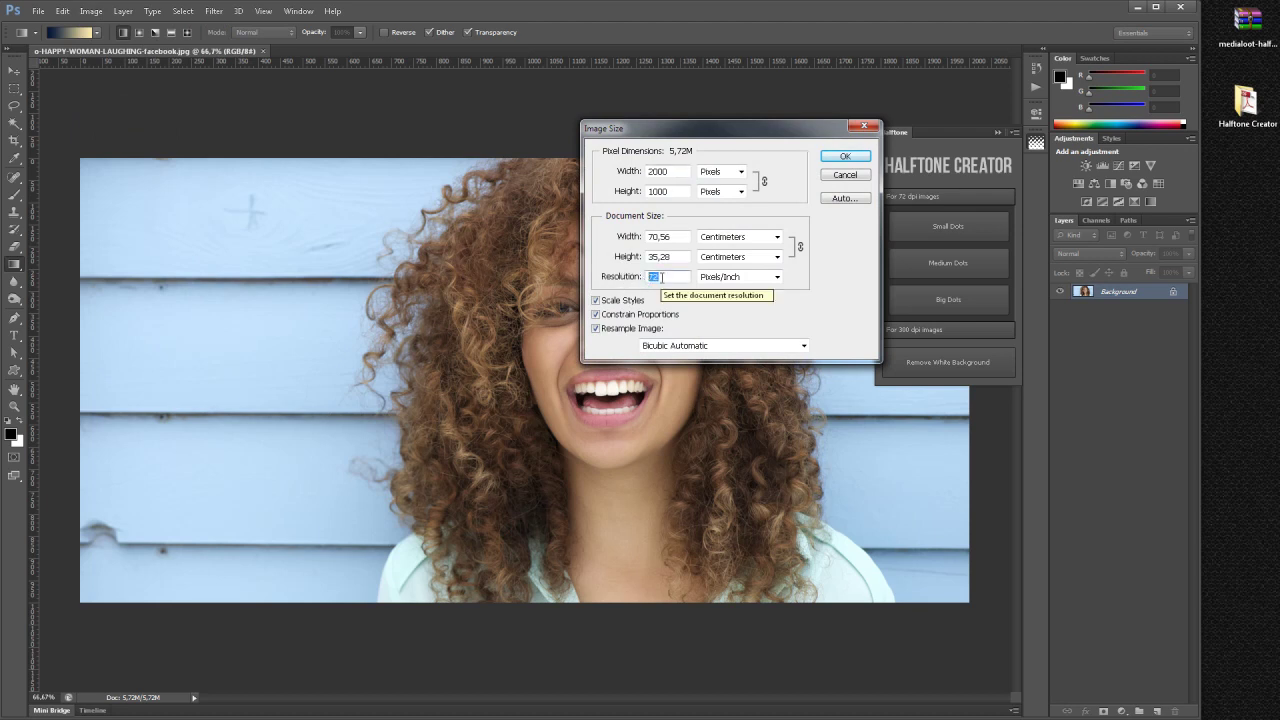
click(850, 176)
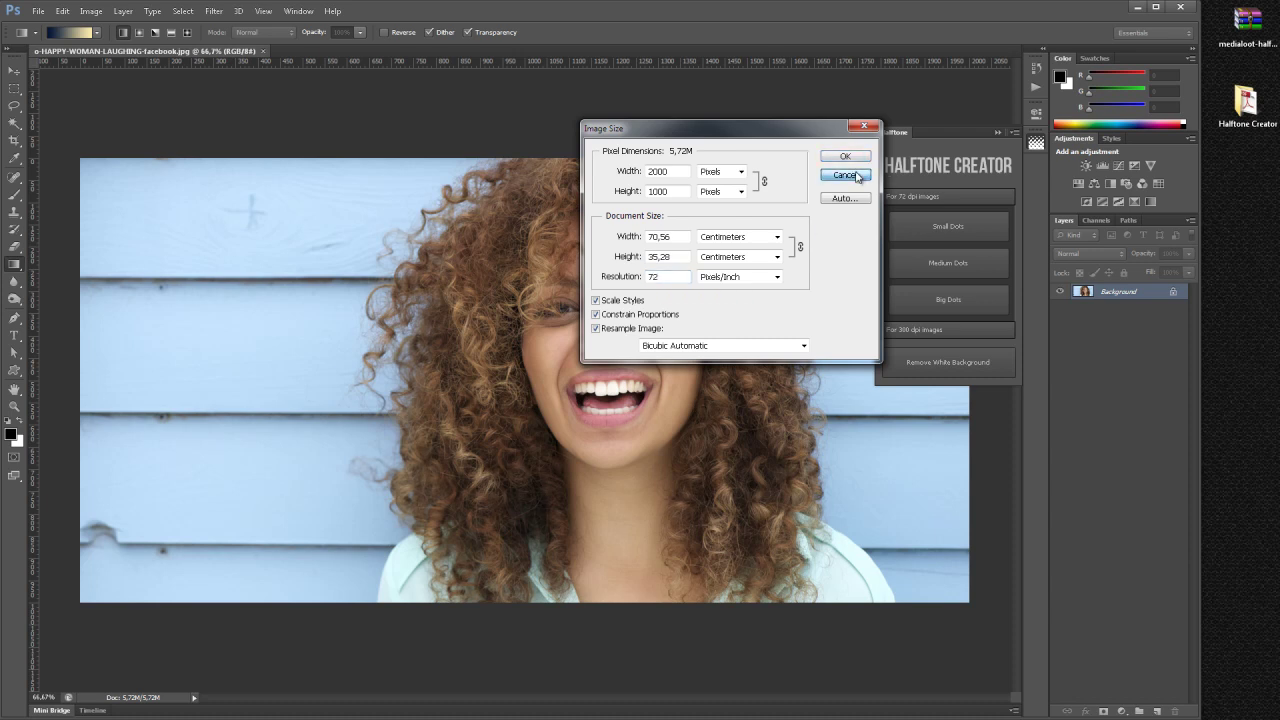
click(856, 176)
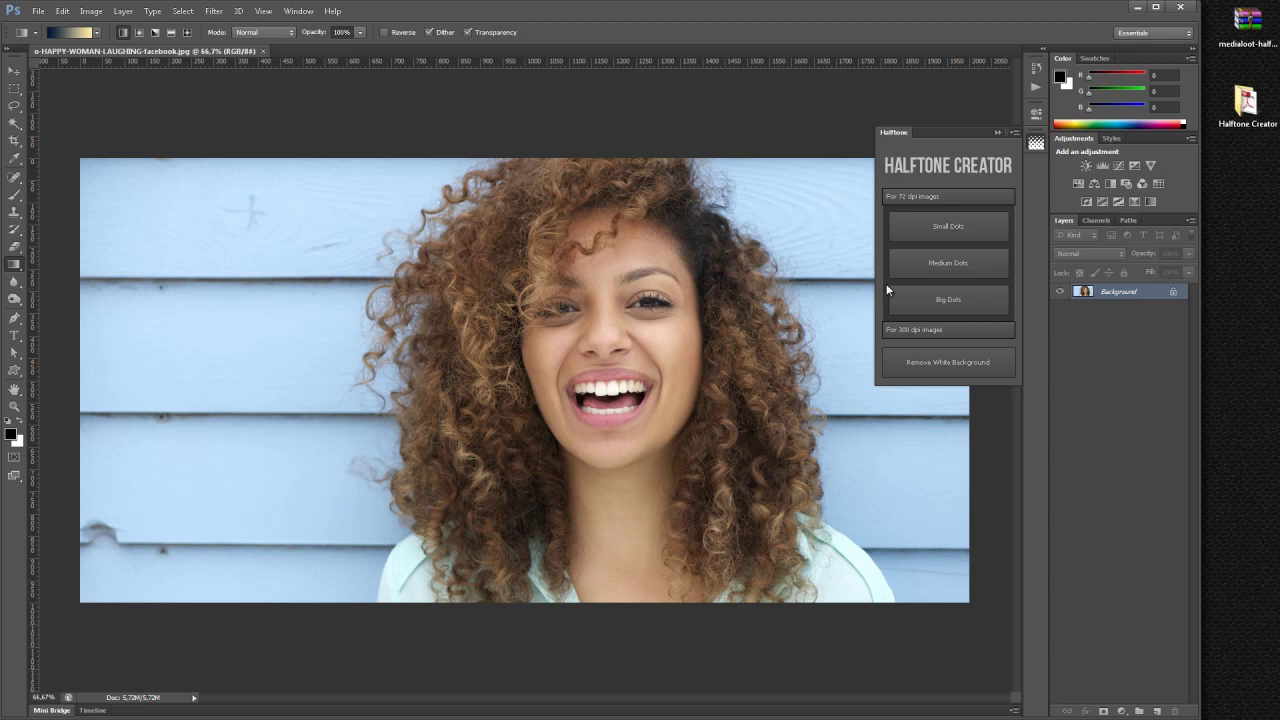
Apply medium halftone dots, remove their white background, and add Layer 1 above Background
click(947, 265)
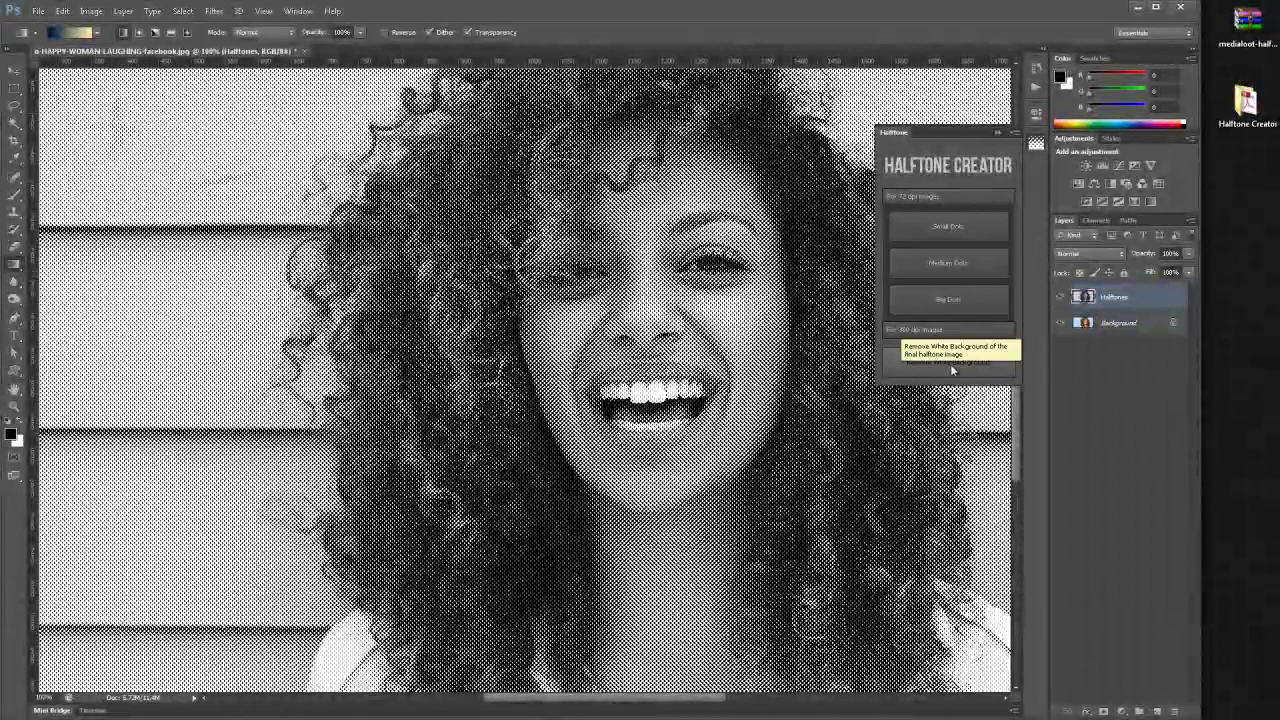
click(951, 366)
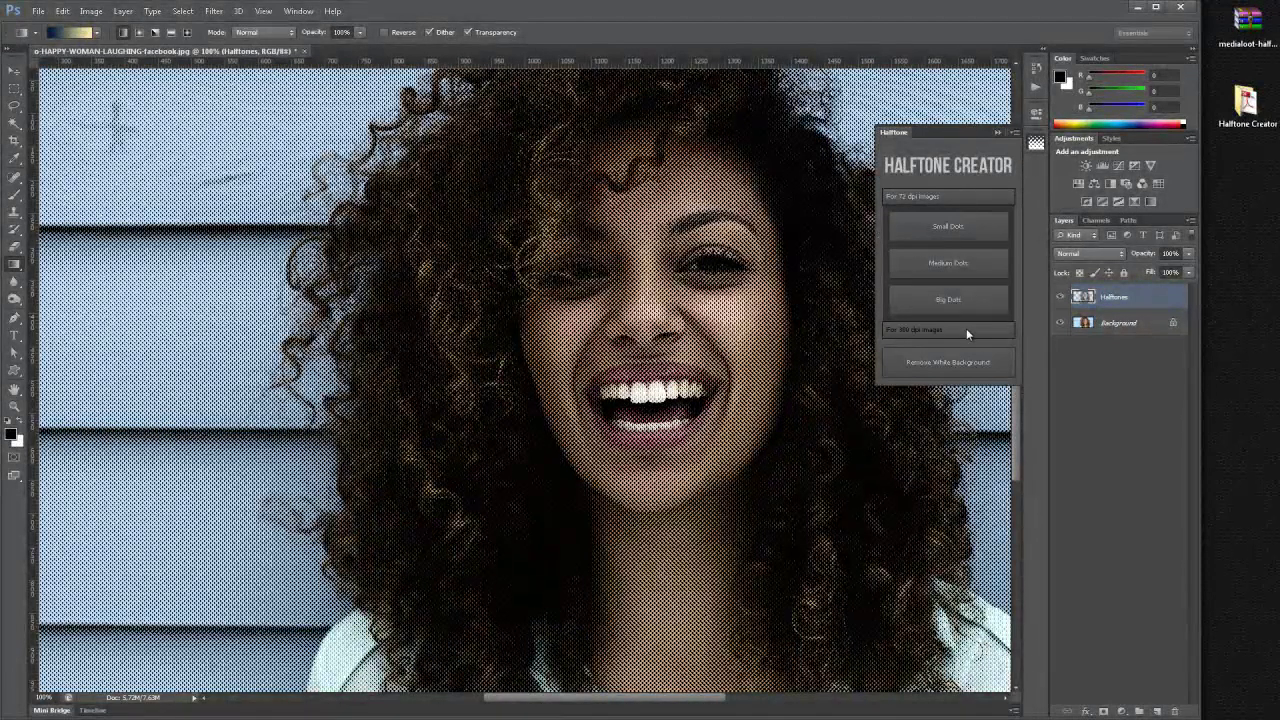
click(1061, 323)
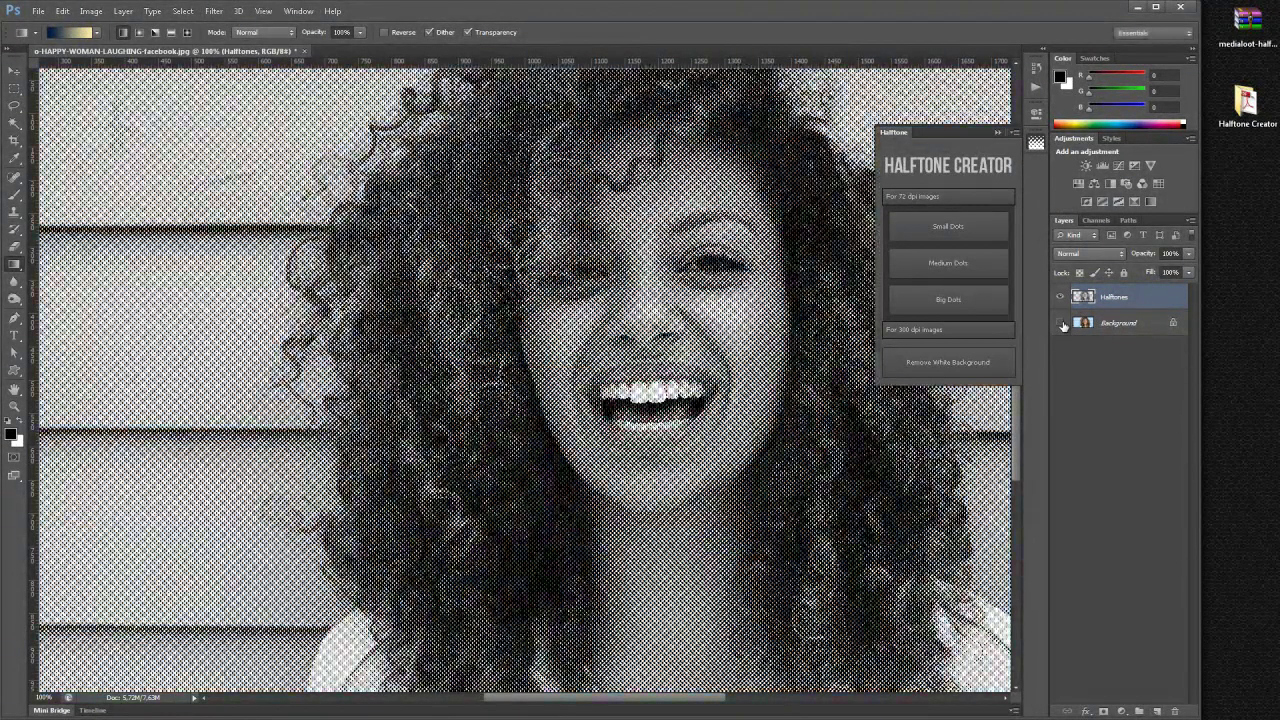
click(1061, 323)
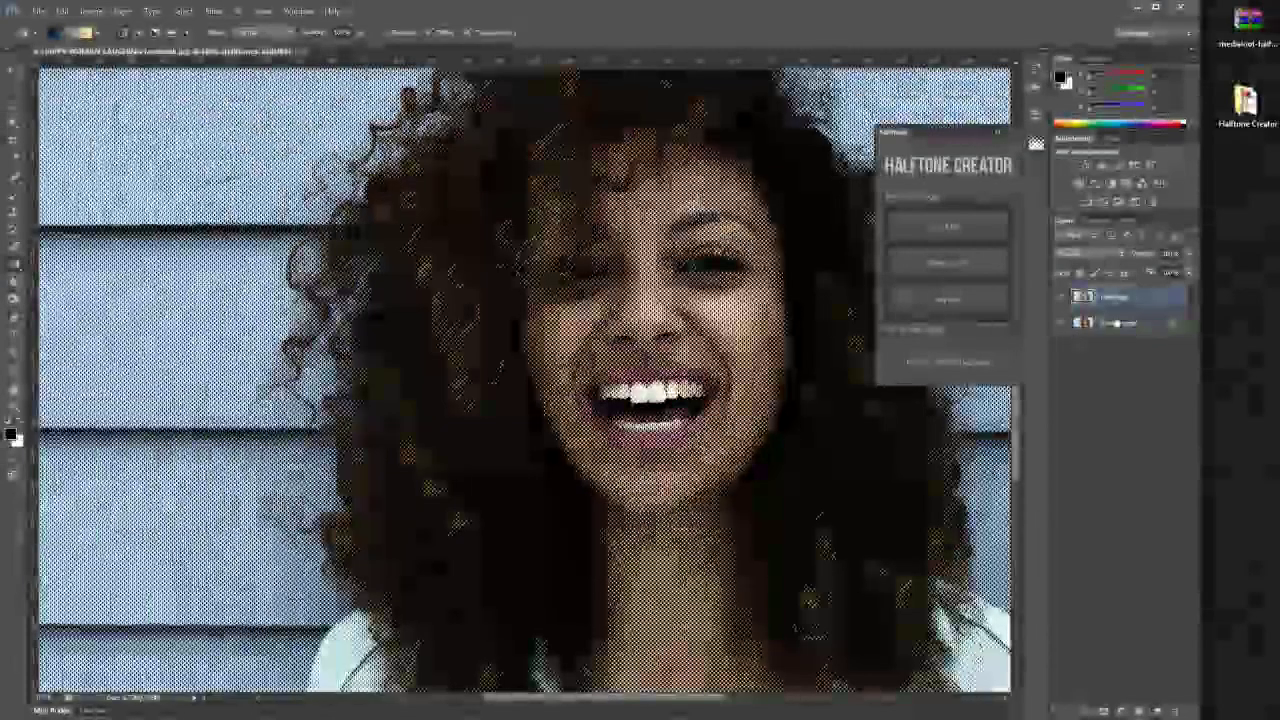
click(1120, 323)
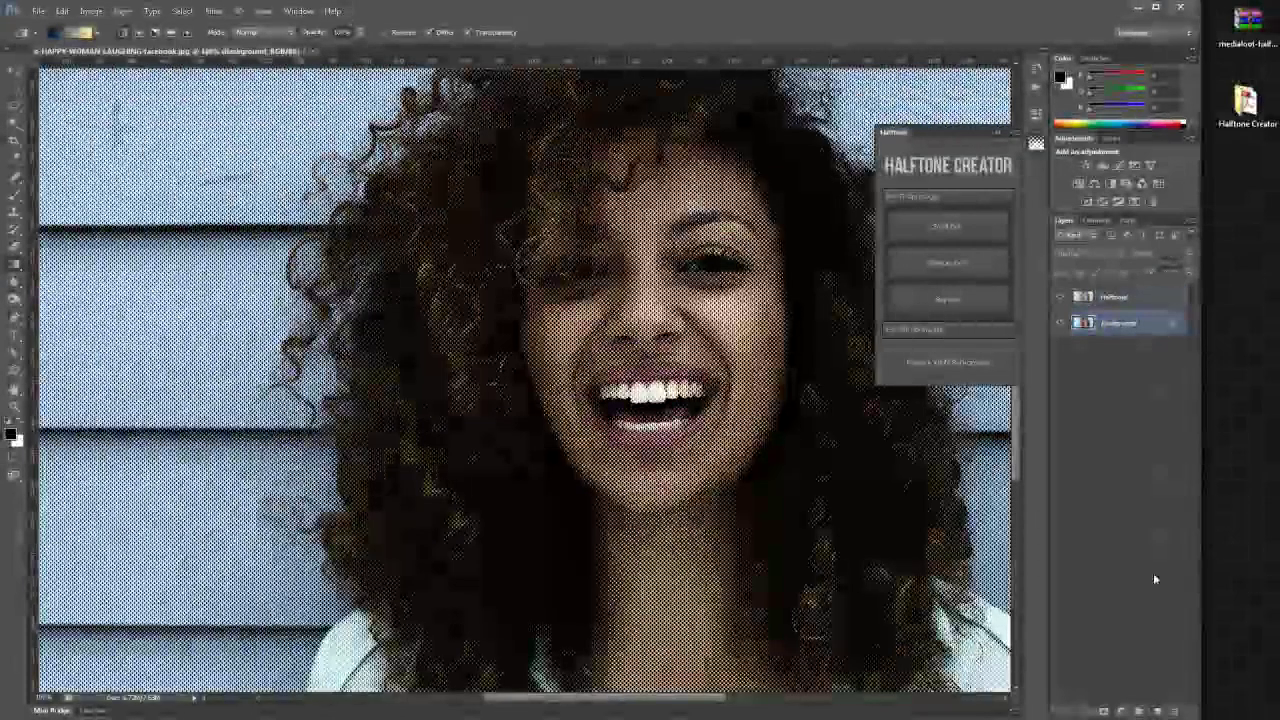
click(1157, 710)
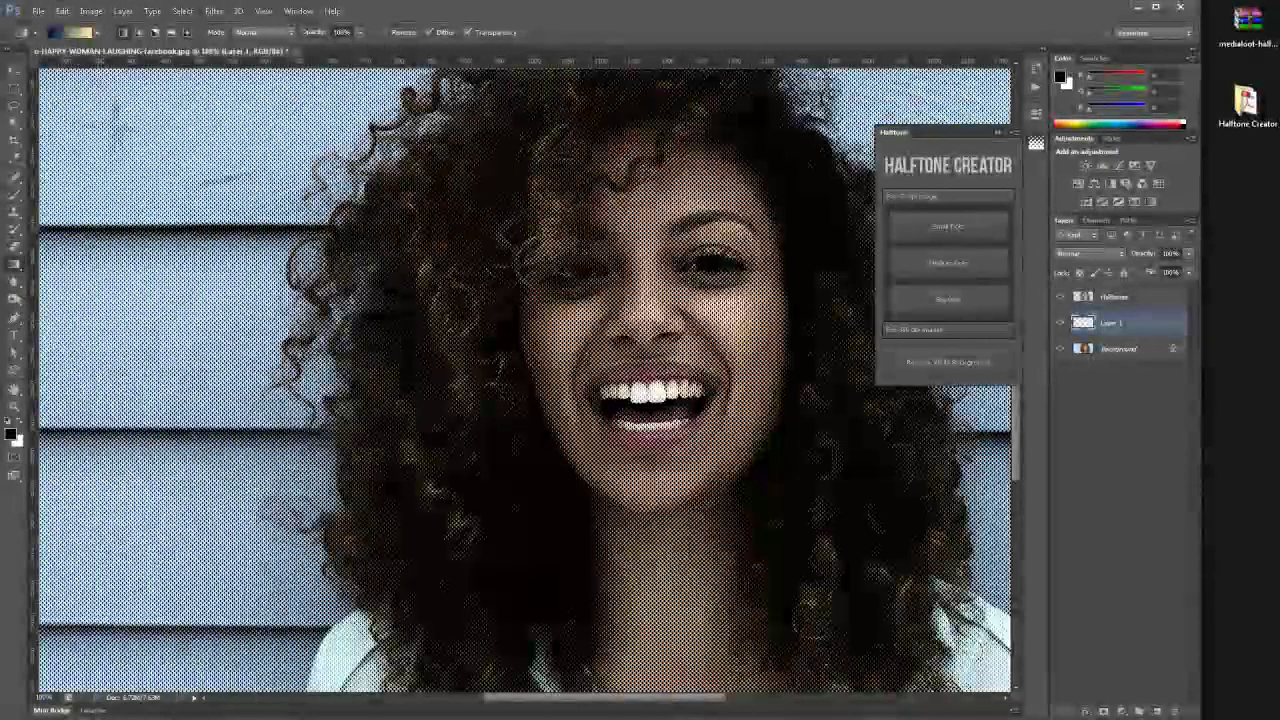
Fill Layer 1 with a diagonal navy-to-cream gradient, then close the image without saving
drag(52, 76, 995, 680)
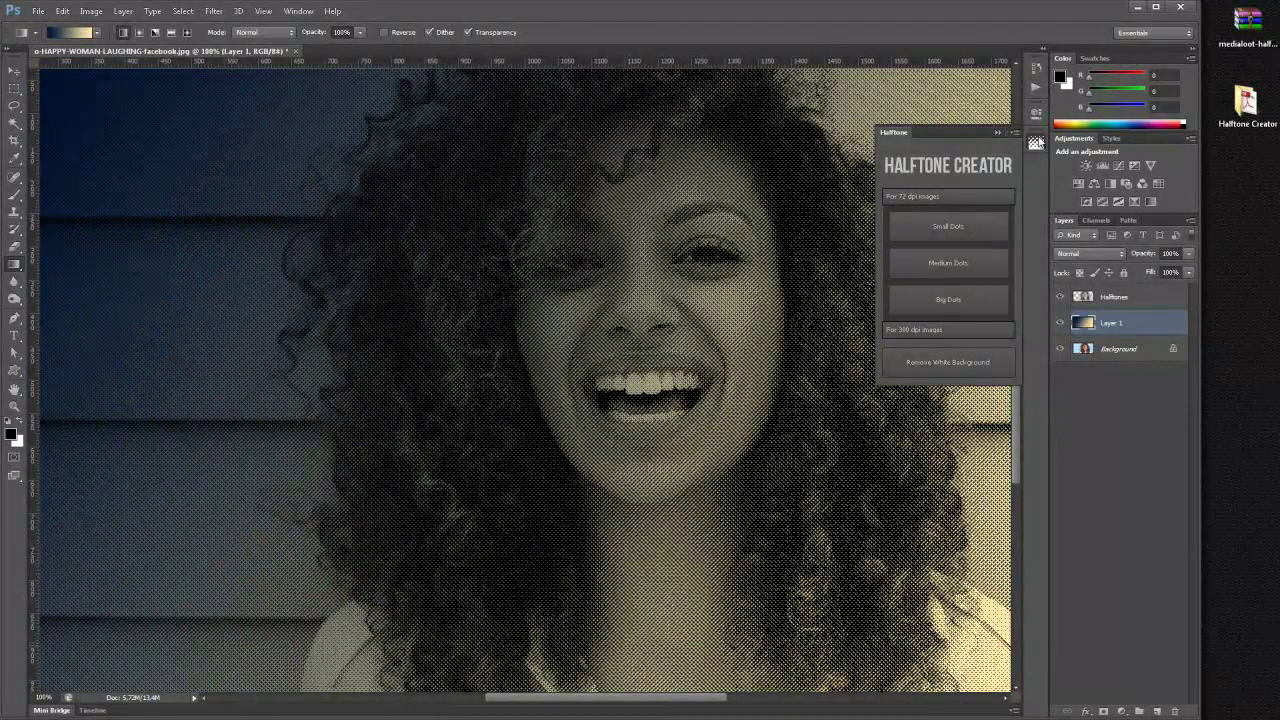
click(1036, 142)
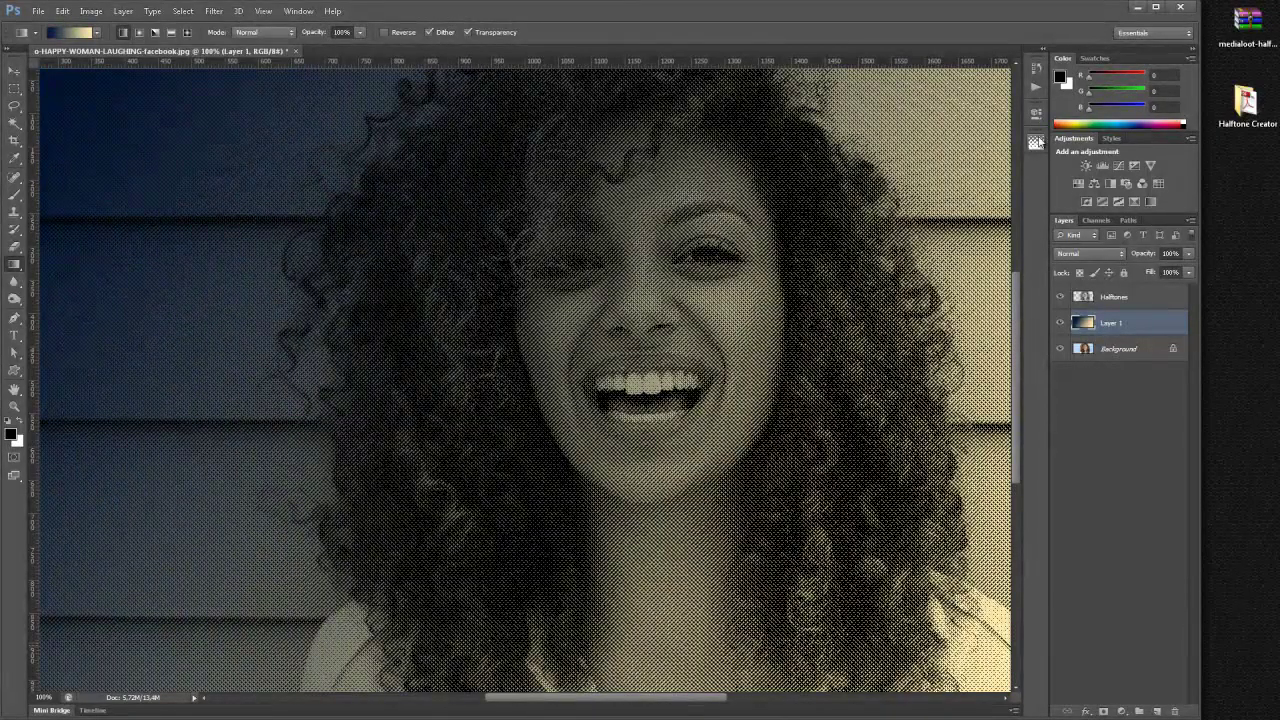
click(294, 49)
click(601, 281)
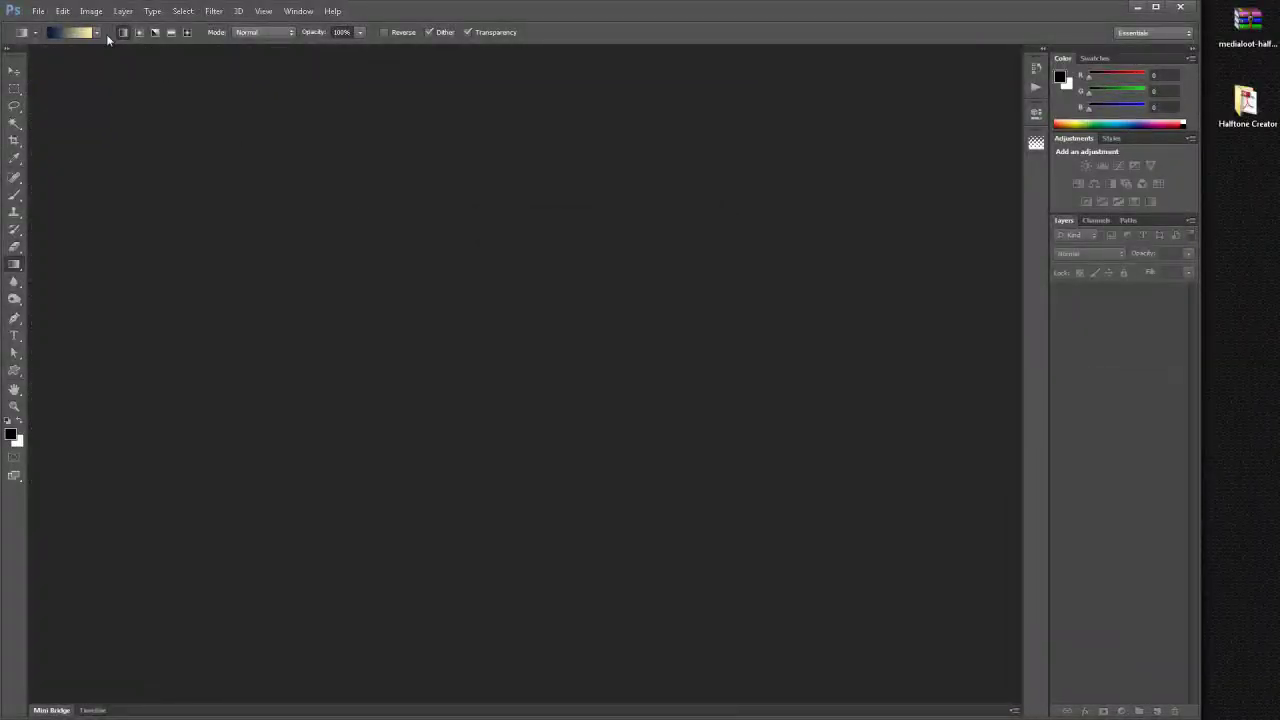
Open the bearded man portrait Fotolia_102784742_Subscription_Monthly_M.jpg
click(38, 11)
click(51, 38)
click(510, 232)
click(936, 577)
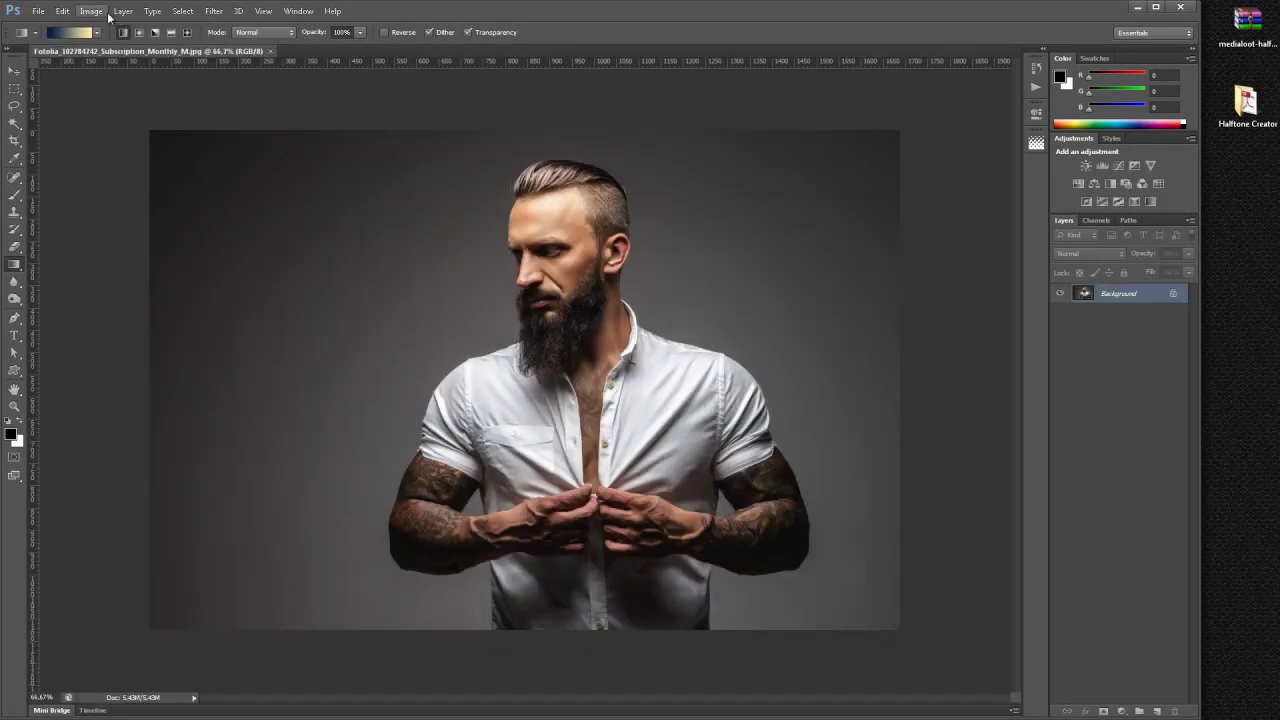
Check in Image Size that the portrait is 1688 × 1125 pixels at 300 ppi
click(91, 11)
click(108, 107)
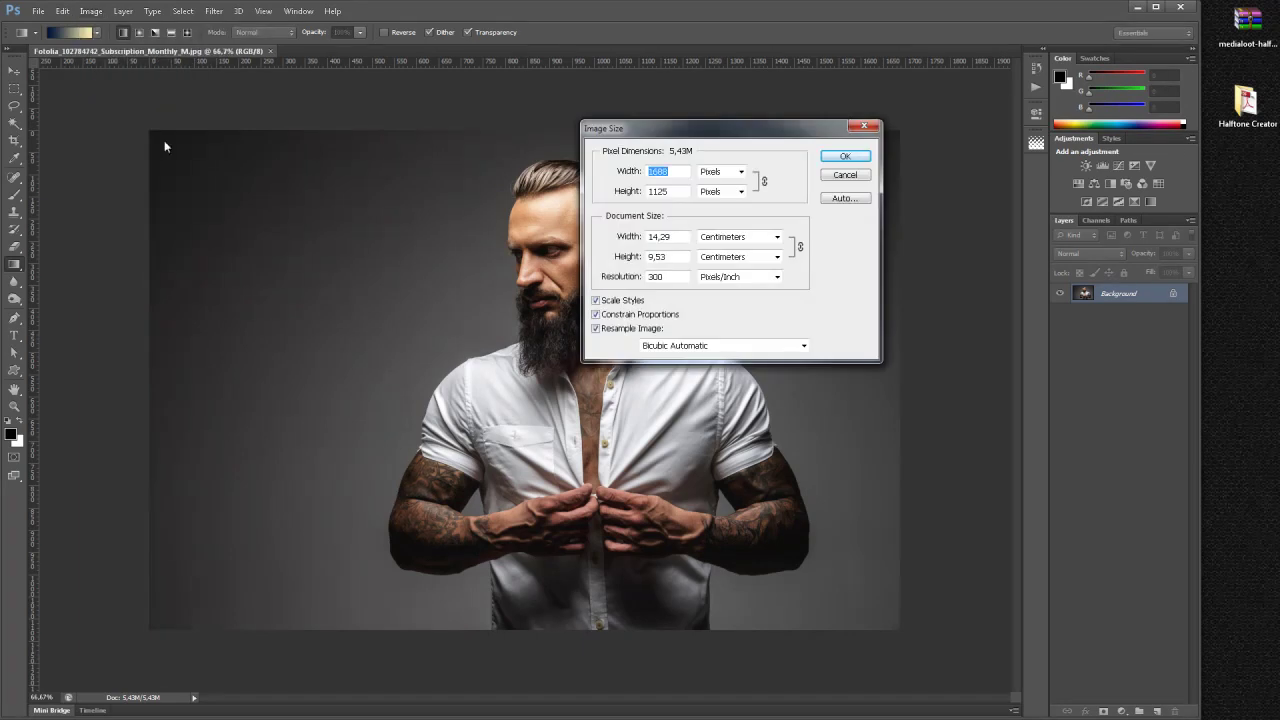
double_click(671, 279)
click(833, 178)
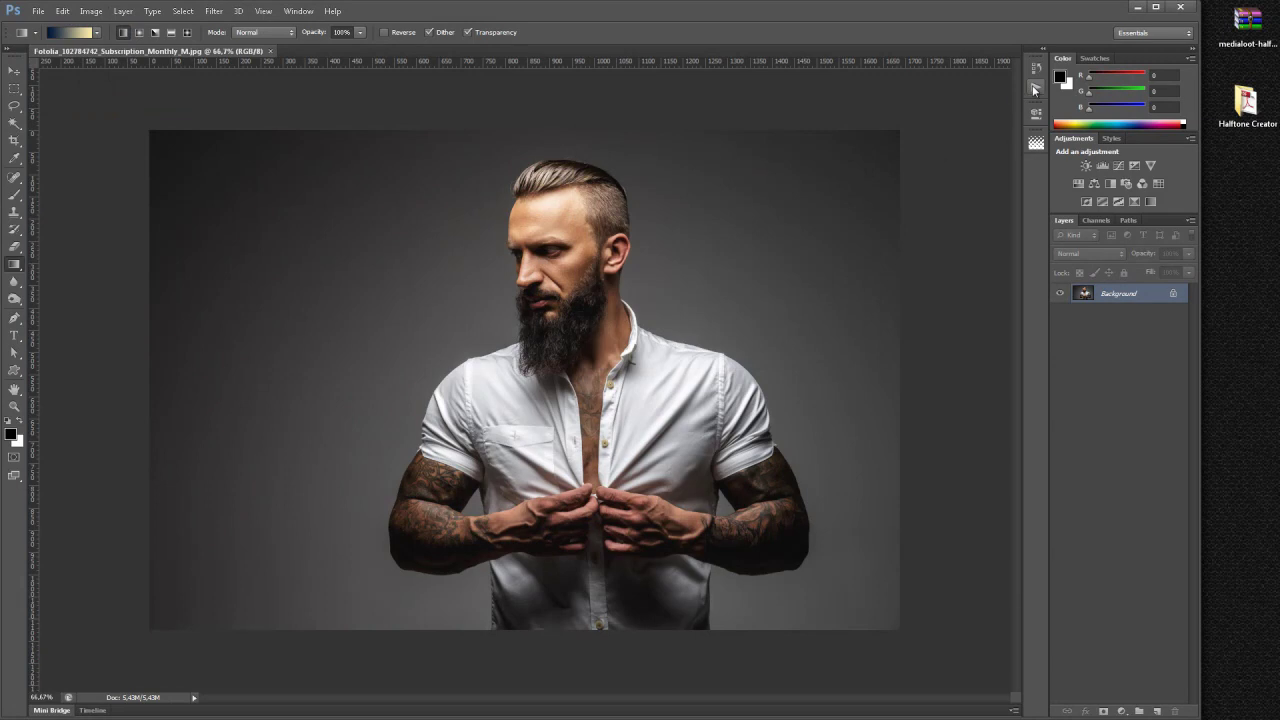
click(1035, 89)
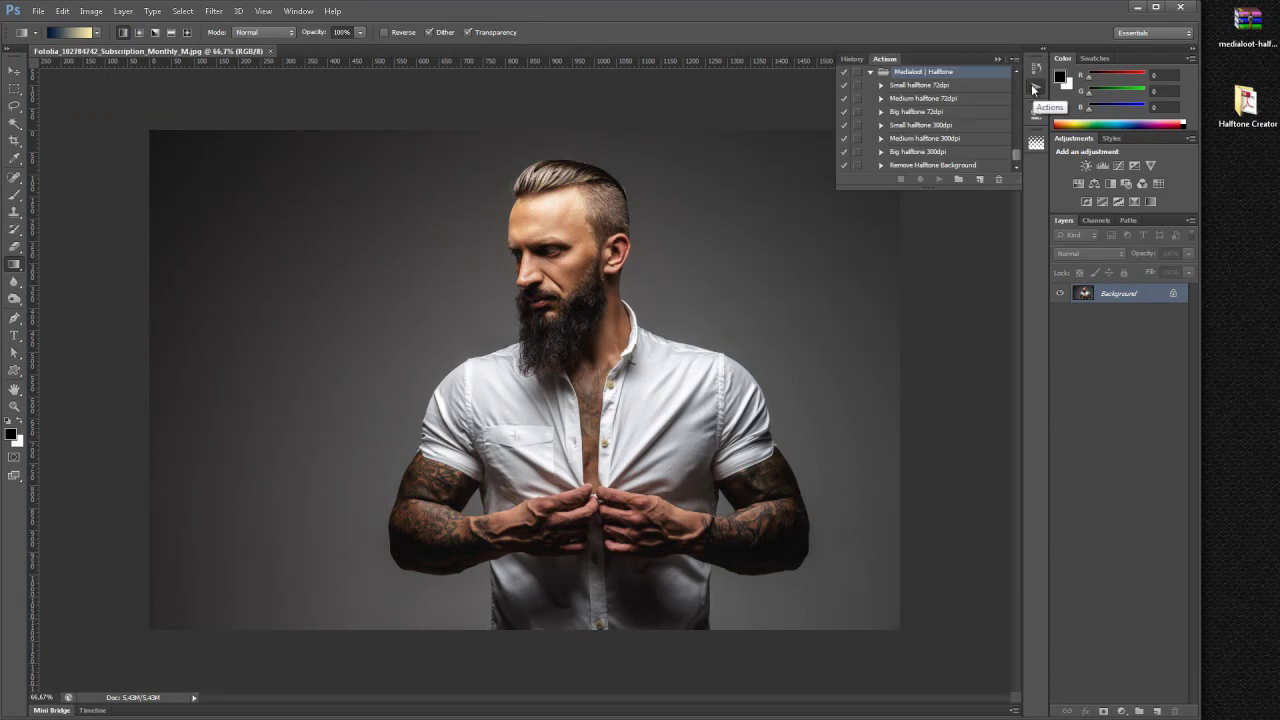
Run the Big halftone 300dpi action on the bearded man portrait
click(950, 127)
click(948, 140)
click(943, 155)
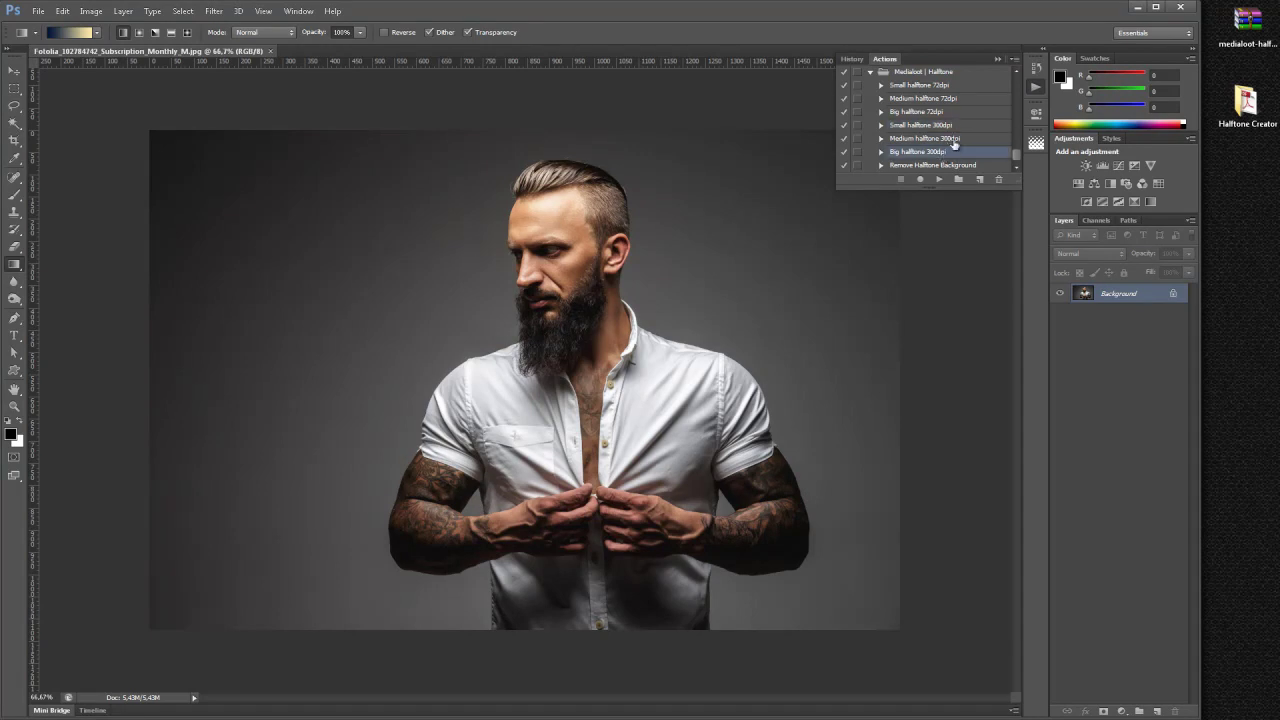
click(930, 128)
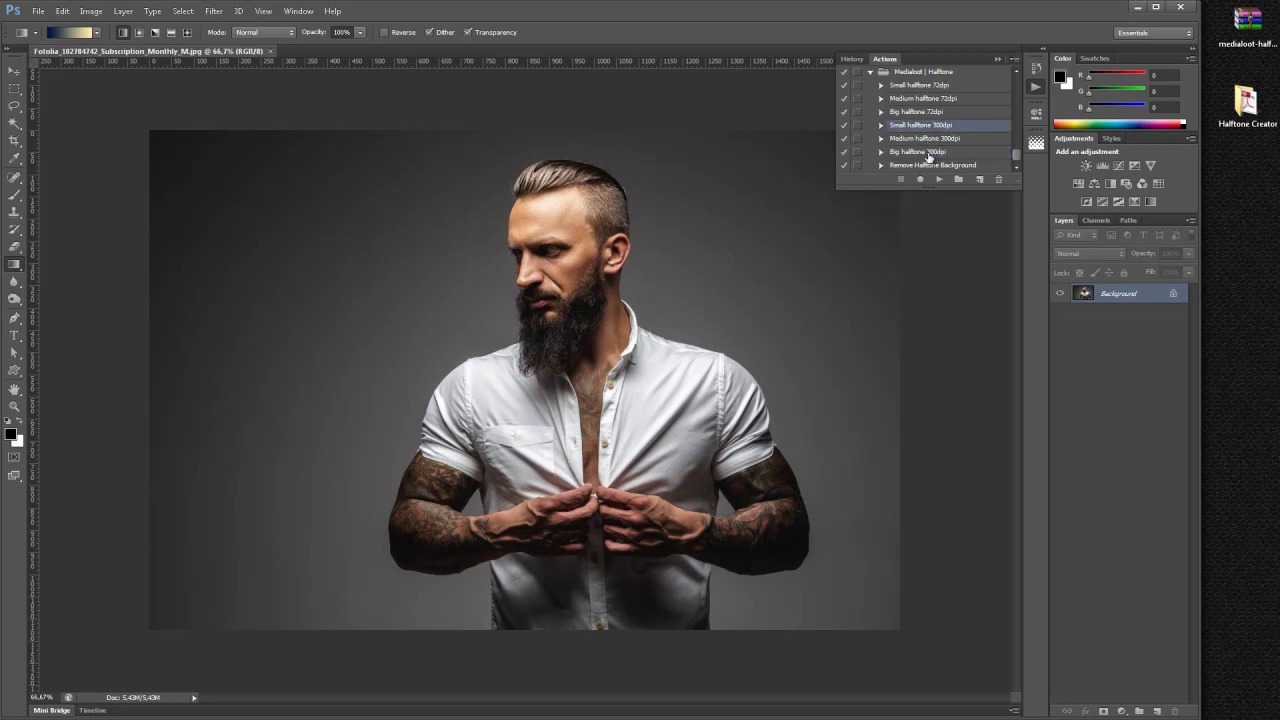
click(929, 155)
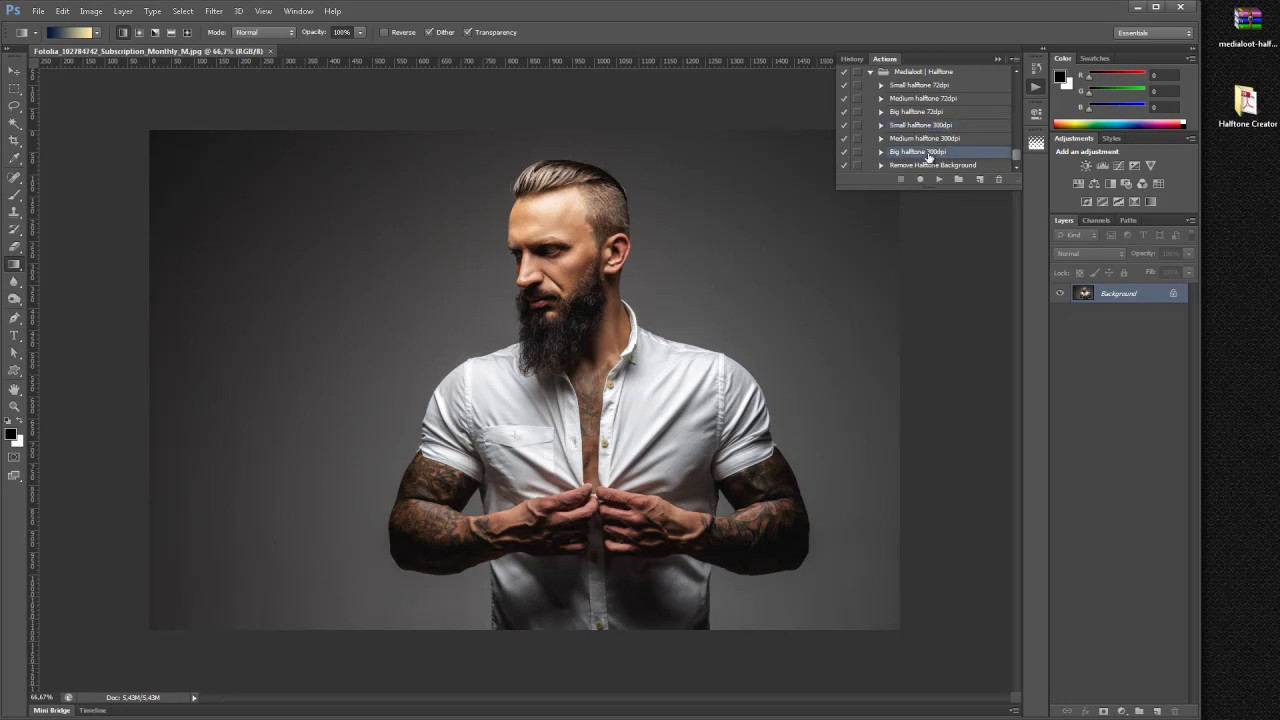
click(940, 179)
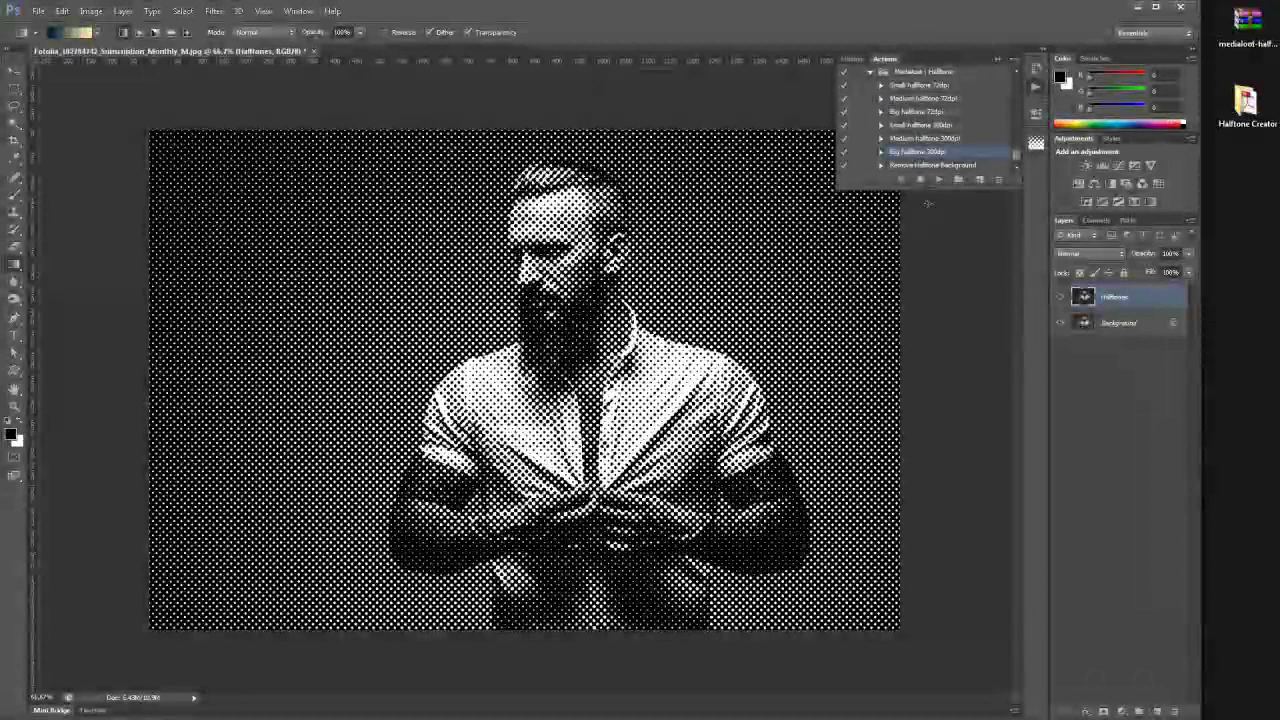
Play the Remove Halftone Background action so the dark portrait shows through the dots
click(940, 176)
click(942, 165)
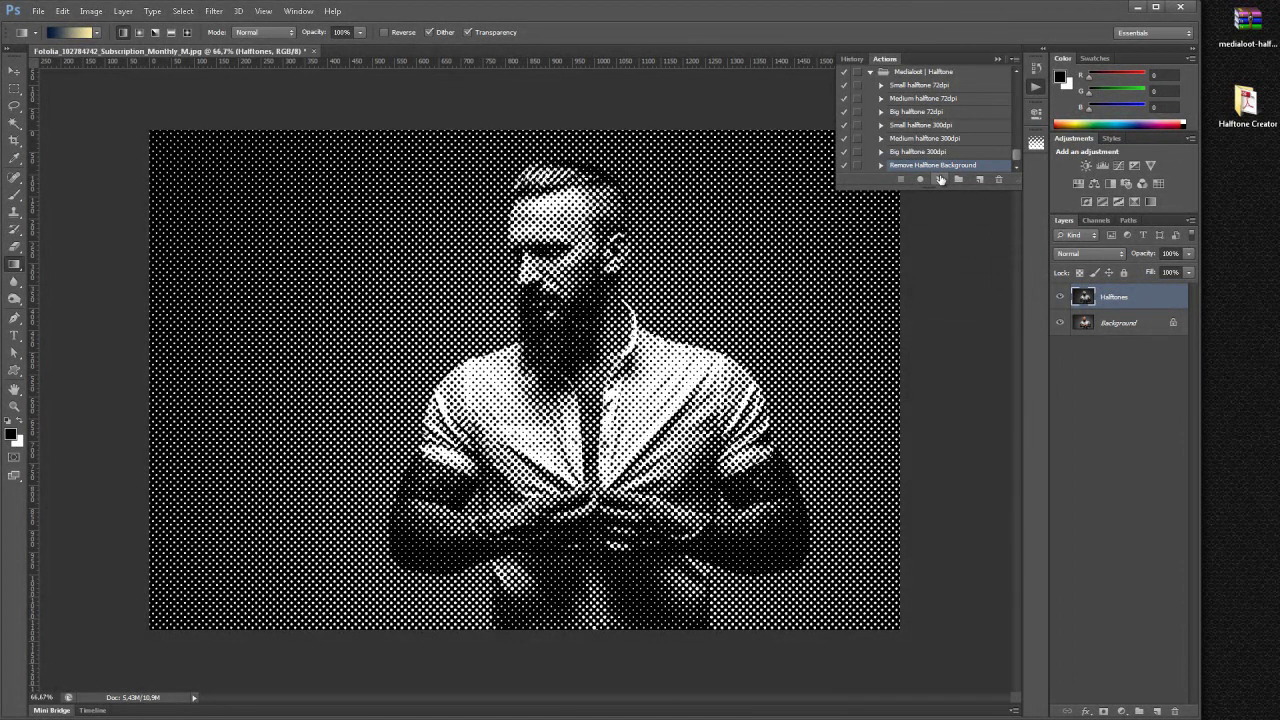
click(940, 179)
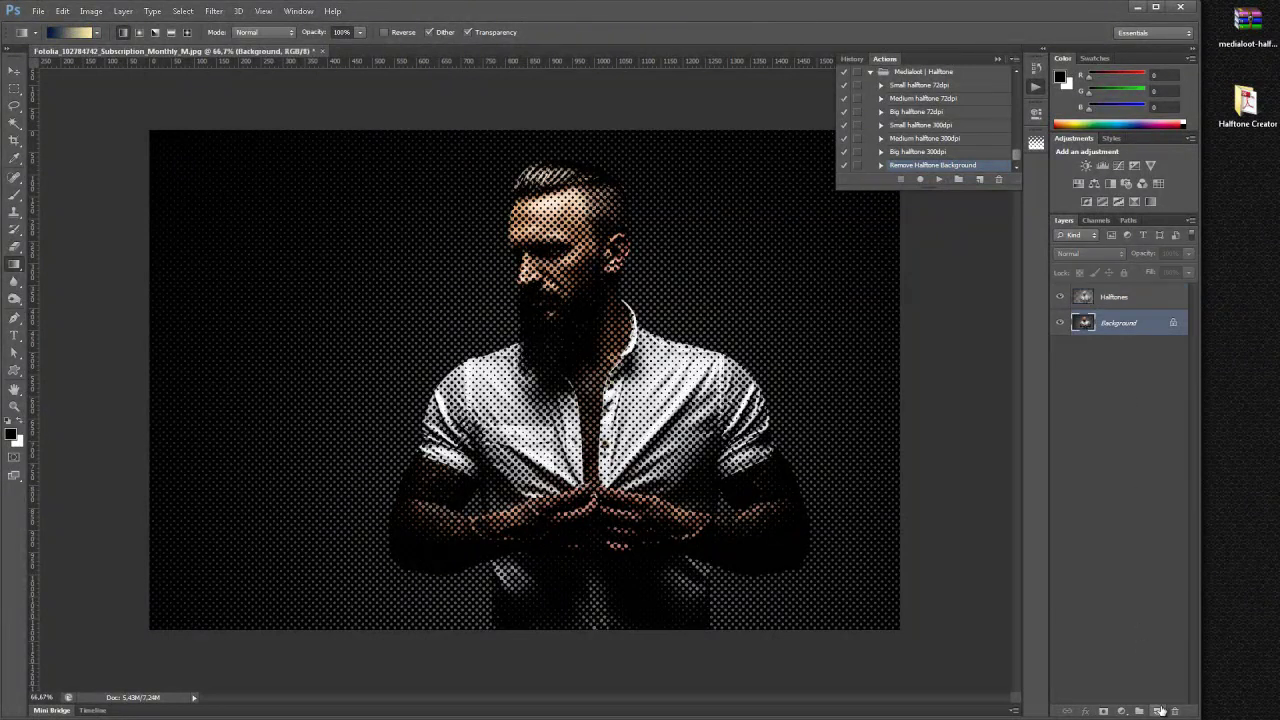
Fill Layer 1 with a diagonal navy-to-cream gradient, then undo to compare
drag(180, 152, 851, 608)
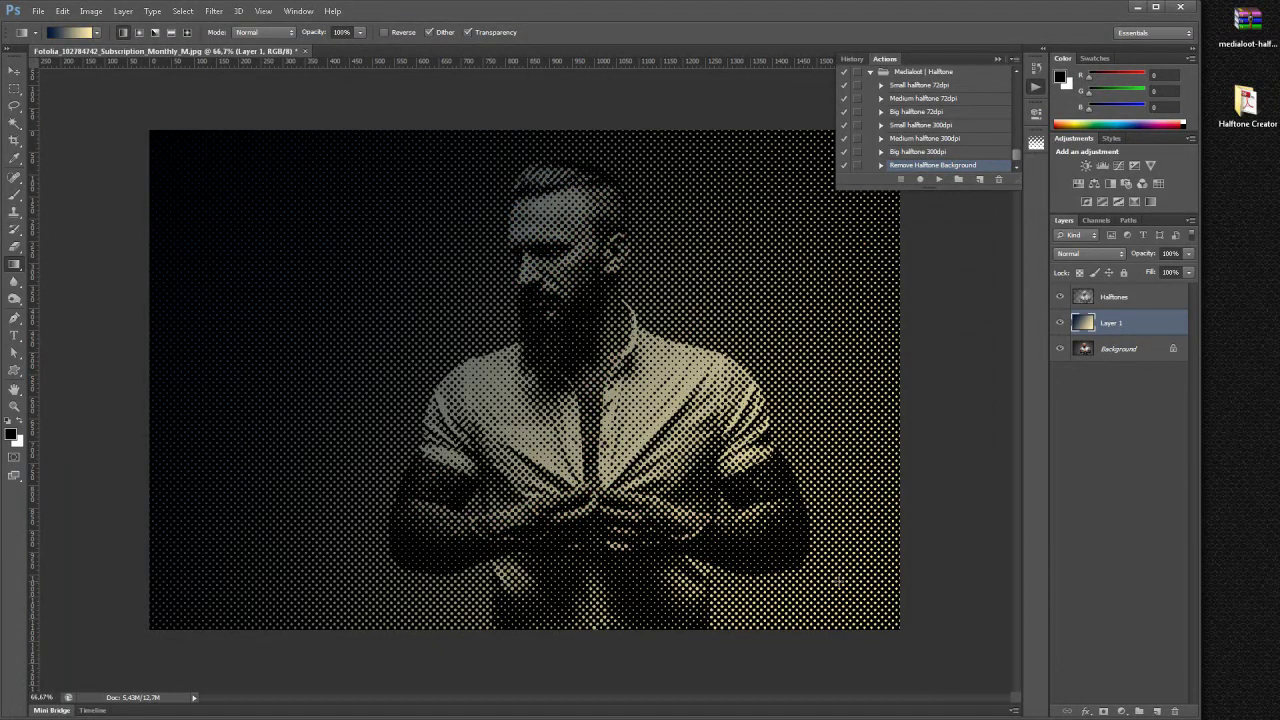
key(ctrl+z)
key(ctrl+z)
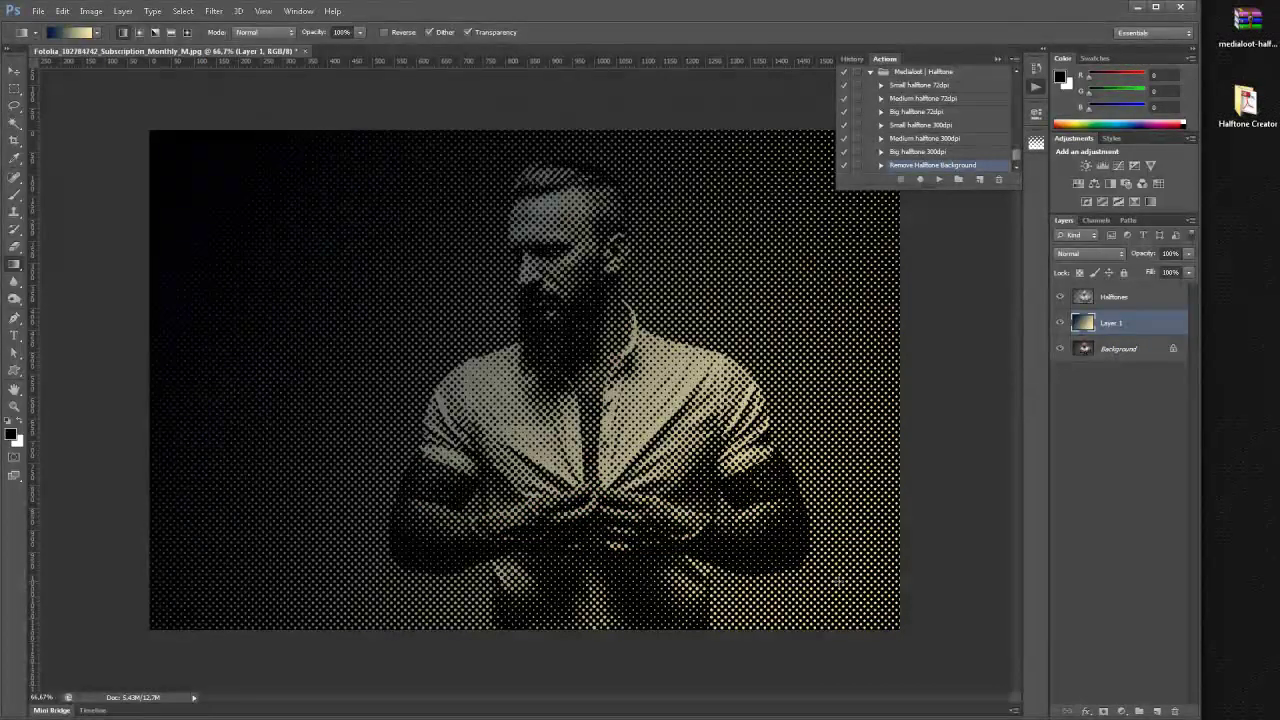